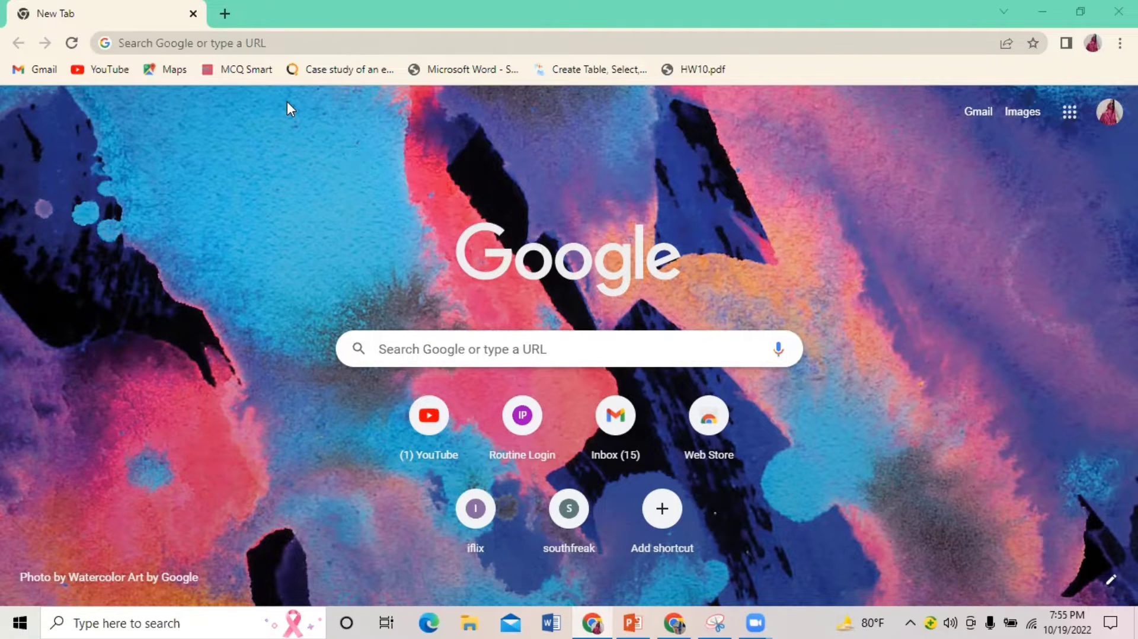
- Search the web for "arduino uno" and show the image results
left_click(179, 46)
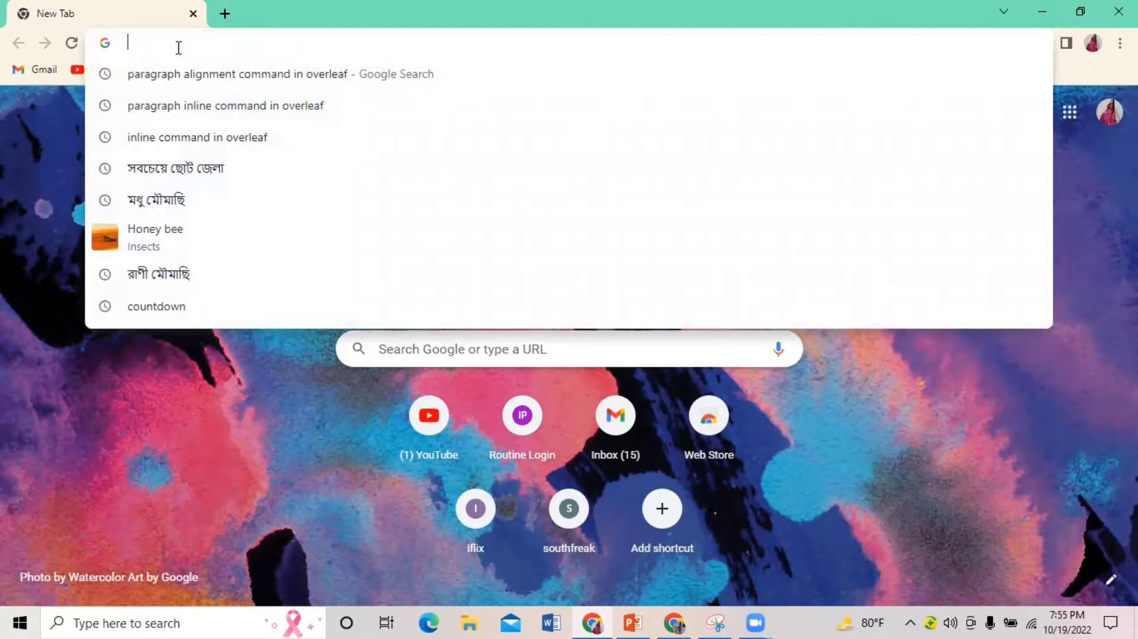
type("arduino")
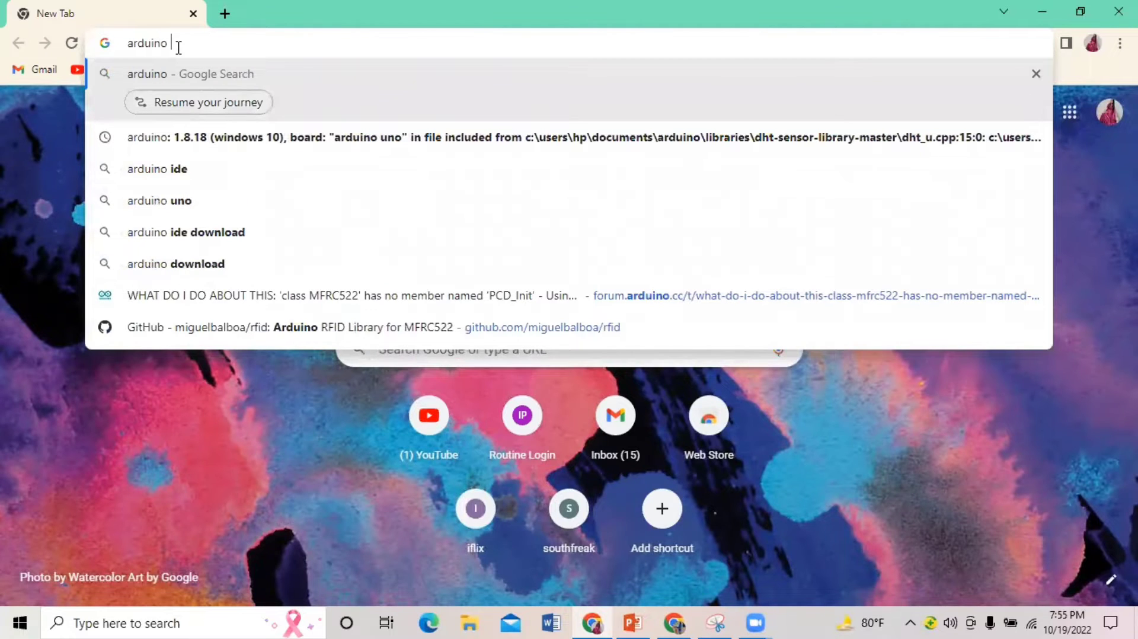
type(" uno")
key("Return")
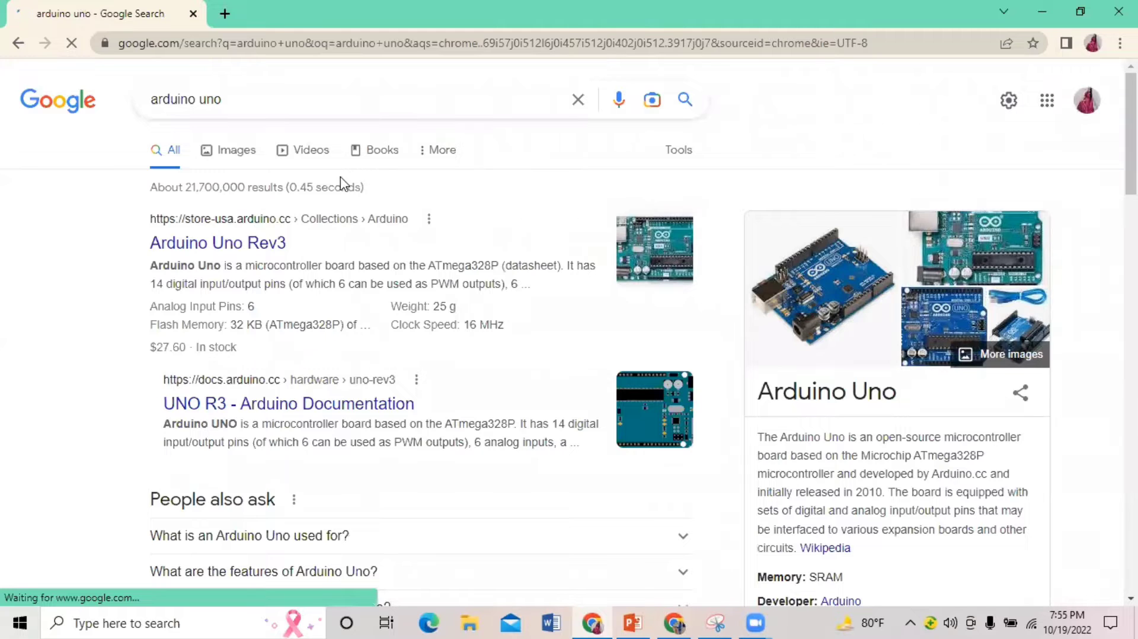
left_click(243, 166)
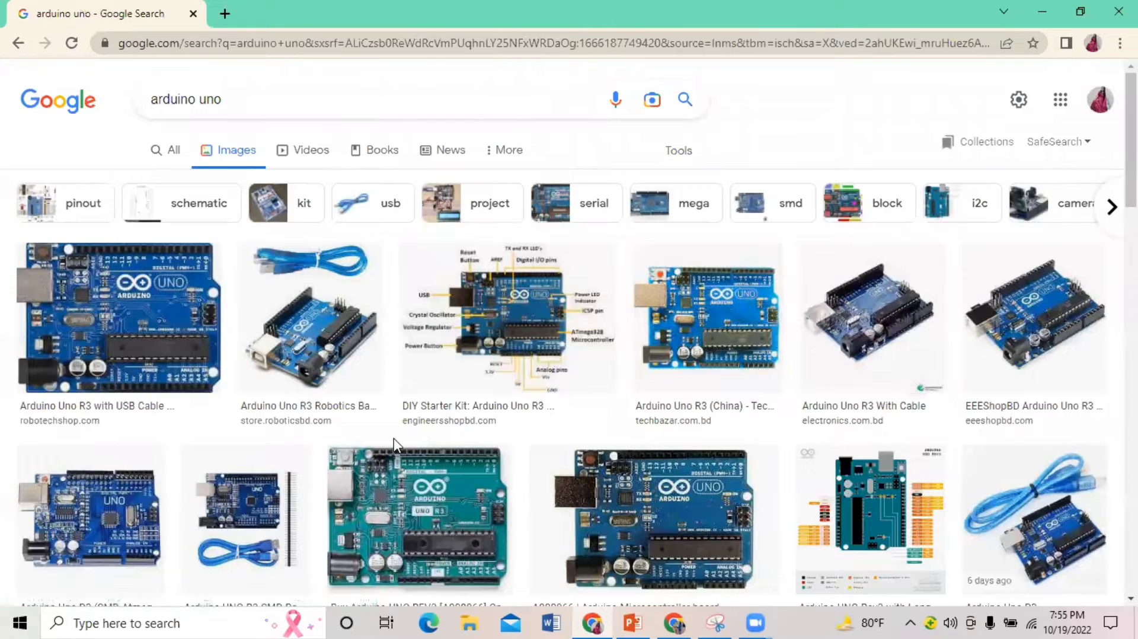
- Preview the Arduino Uno R3 Robotics Bangladesh image, and from its related images open "Arduino Uno R3 Original With Cable"
left_click(348, 348)
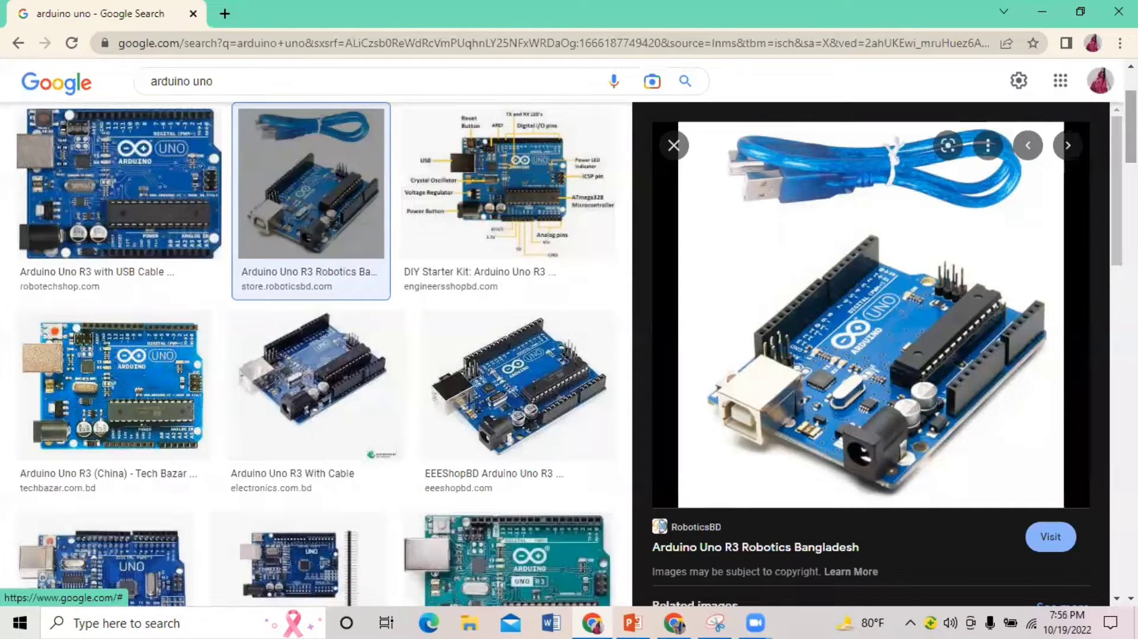
left_click_drag(1131, 142, 1117, 233)
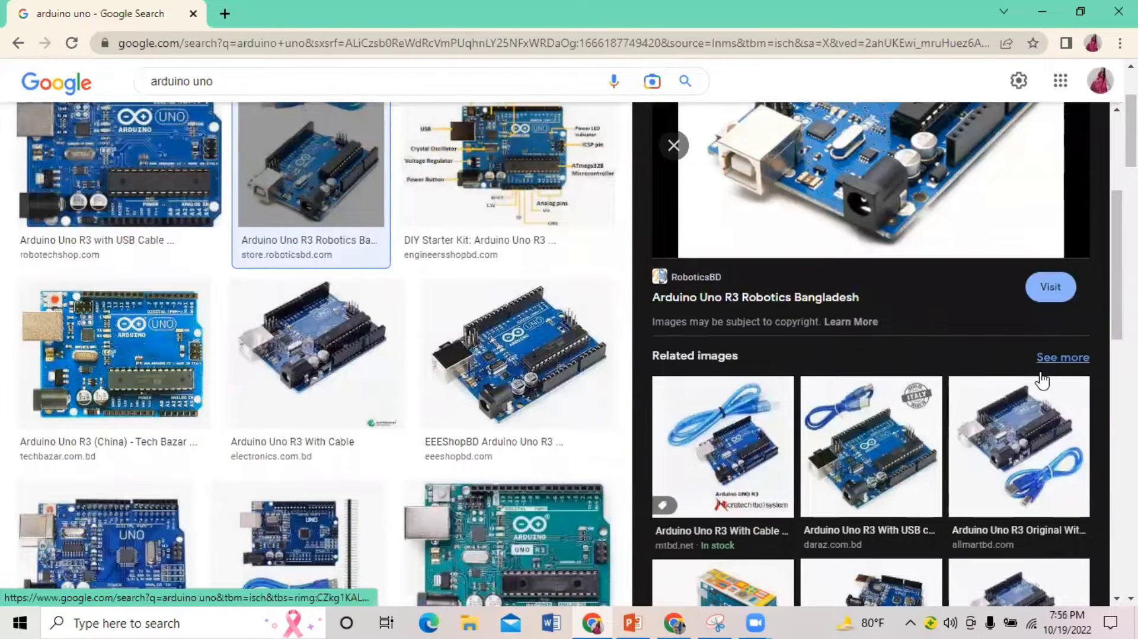
left_click(1027, 447)
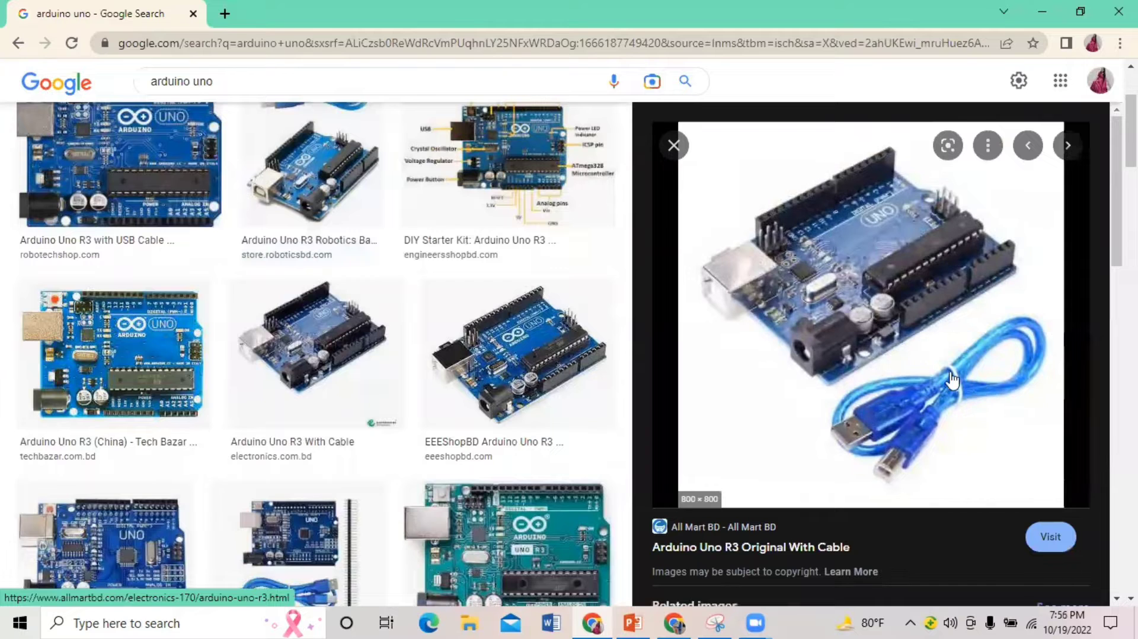
- Start saving the previewed Arduino image to disk and choose the Wireless folder as its destination
right_click(909, 360)
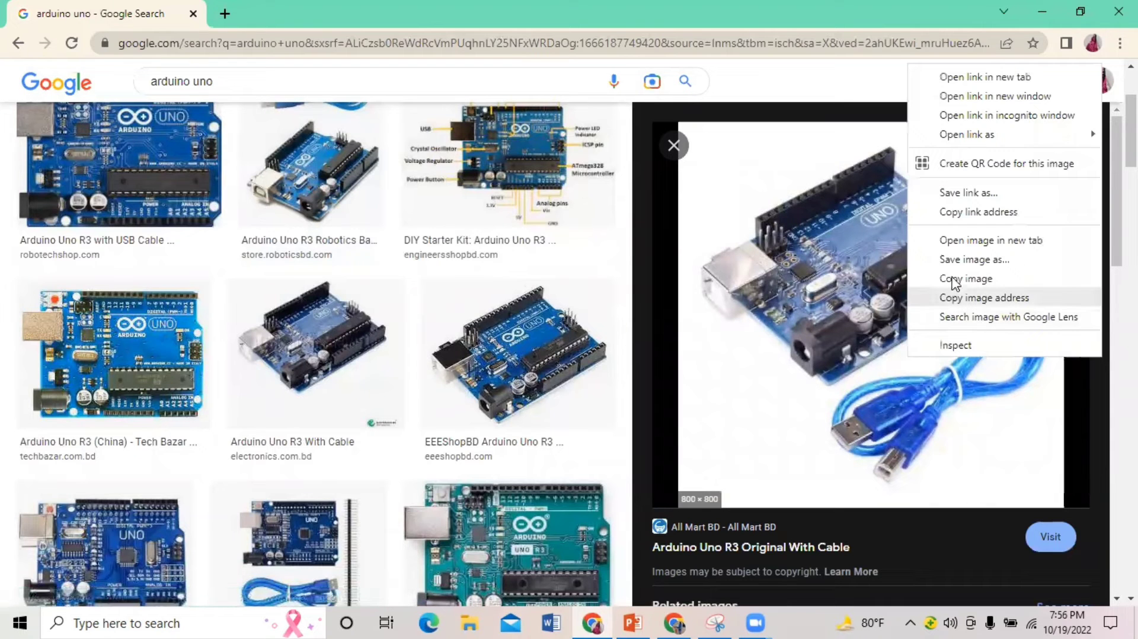
left_click(953, 259)
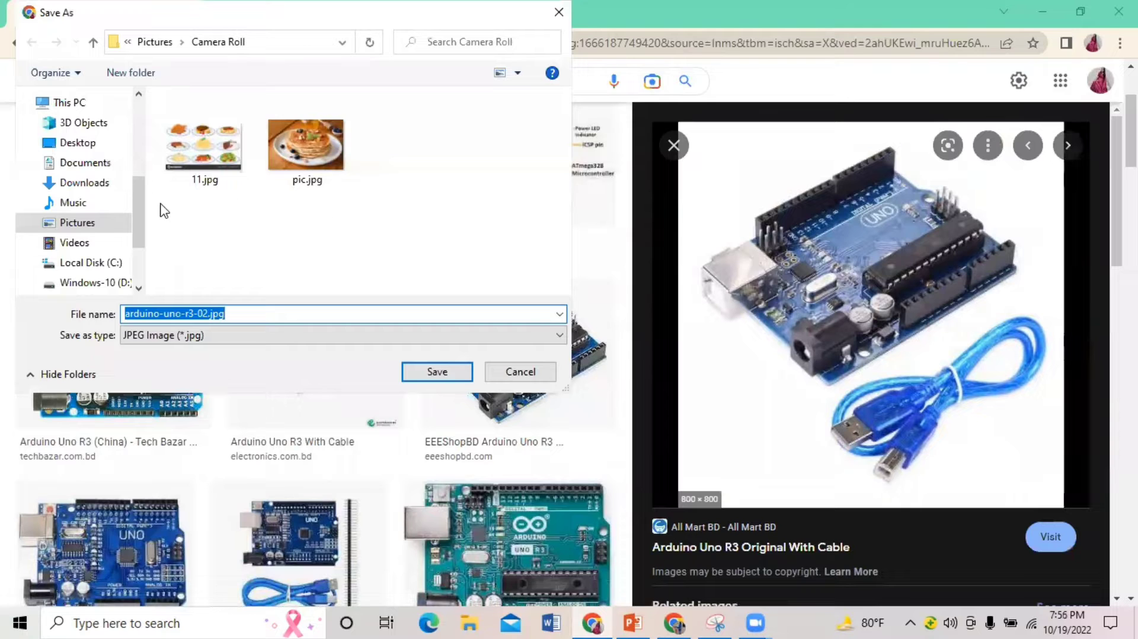
left_click_drag(140, 208, 129, 166)
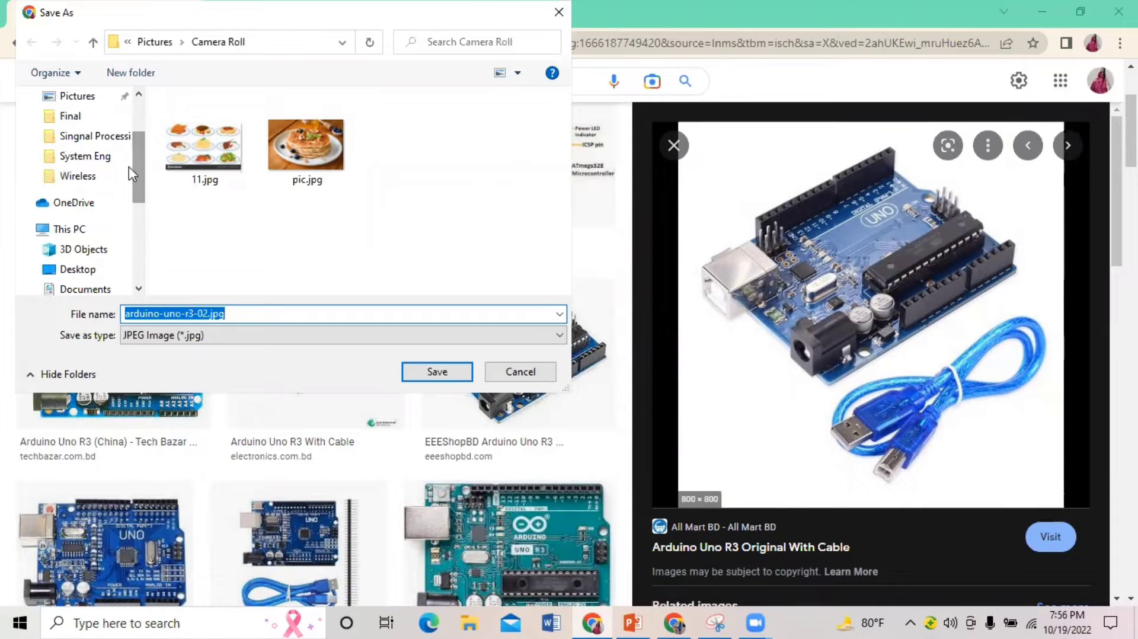
left_click(108, 175)
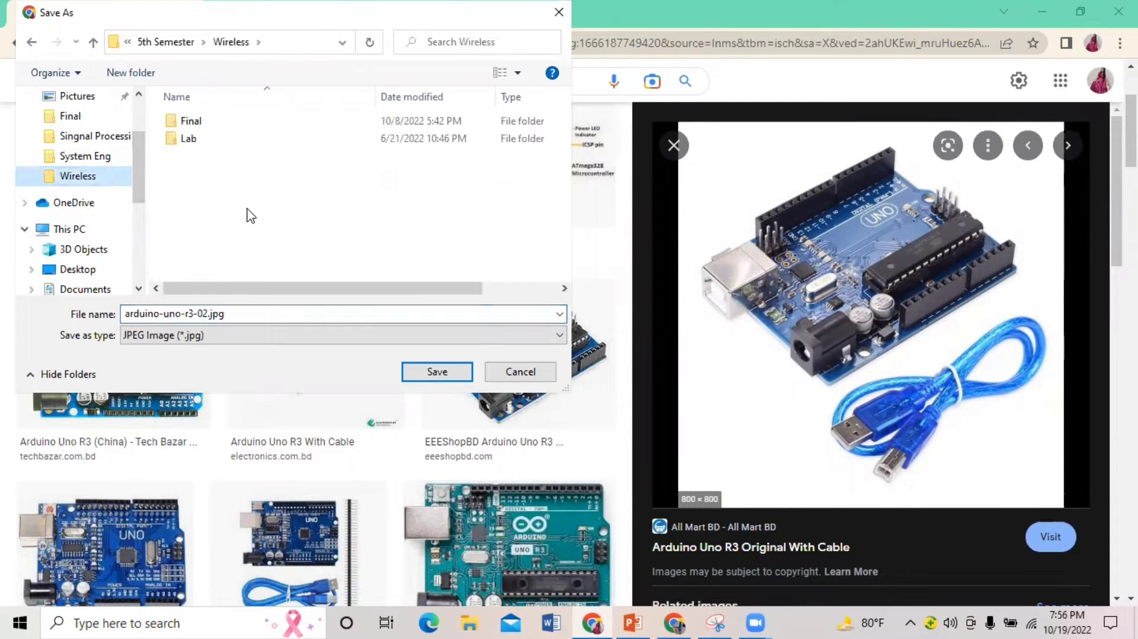
- Shorten the image's file name to arduino-uno.jpg and save it
left_click(212, 313)
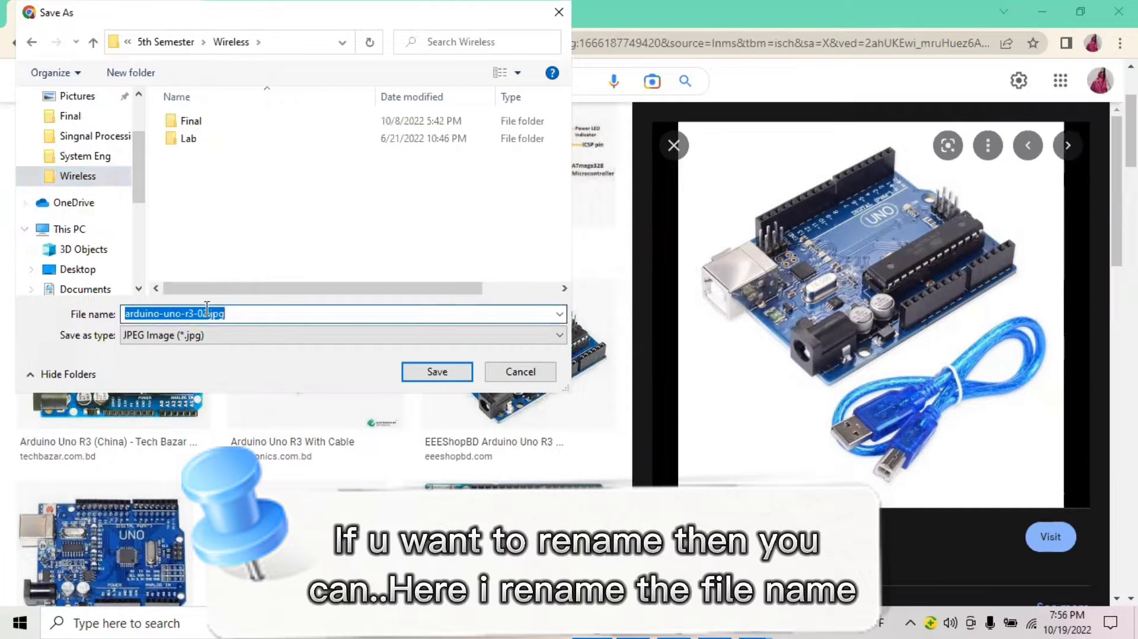
left_click(212, 313)
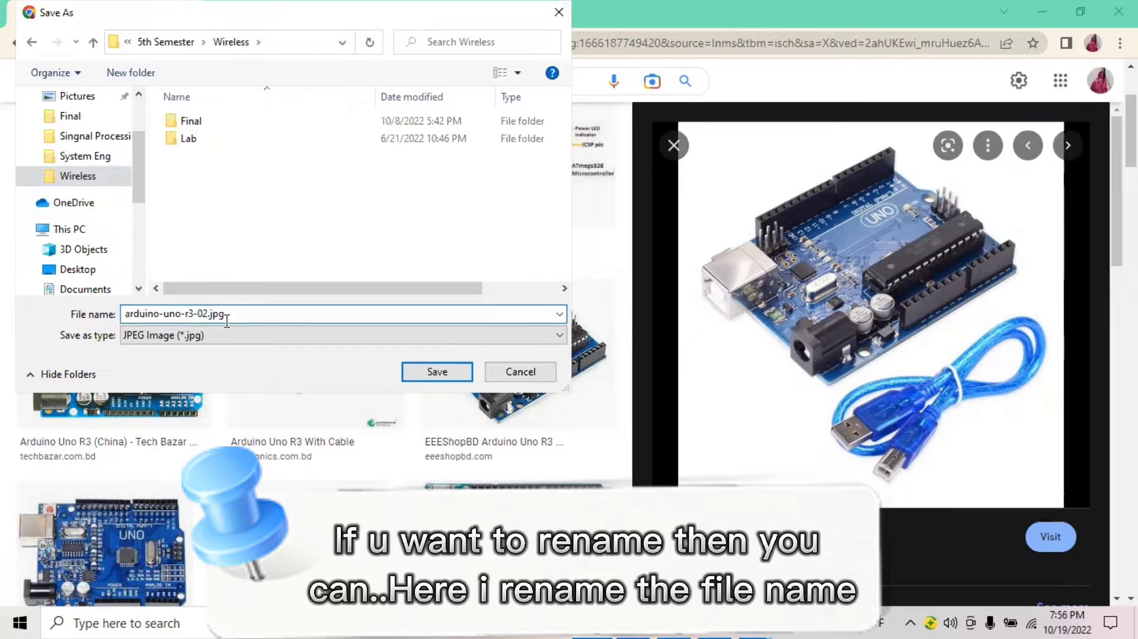
key("BackSpace")
key("BackSpace")
key("BackSpace")
key("BackSpace")
key("BackSpace")
key("BackSpace")
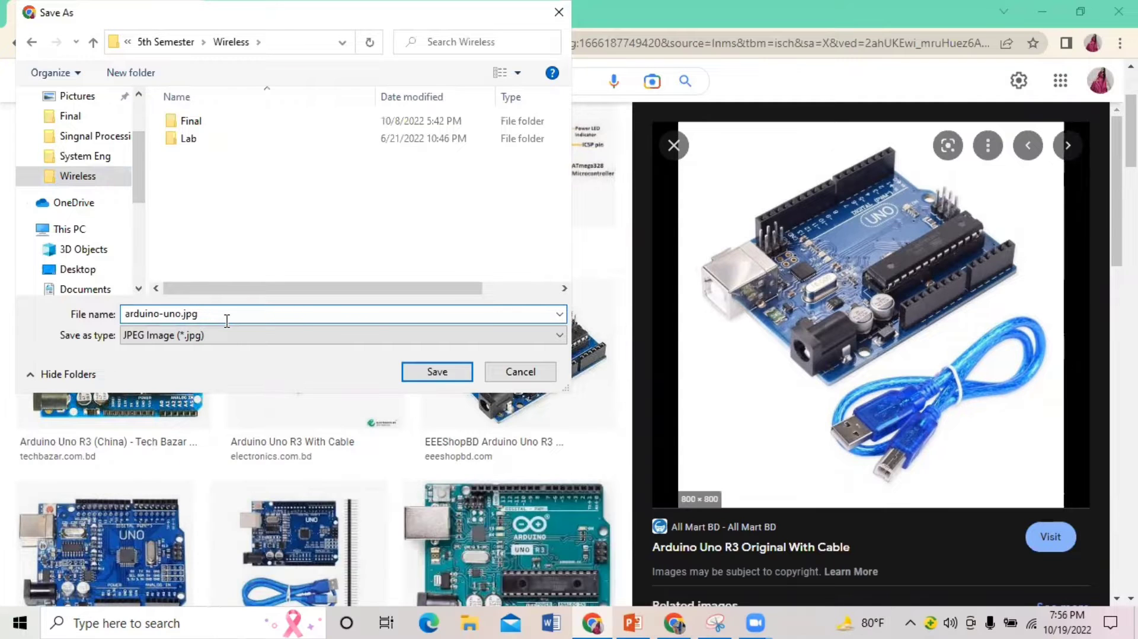
left_click(426, 374)
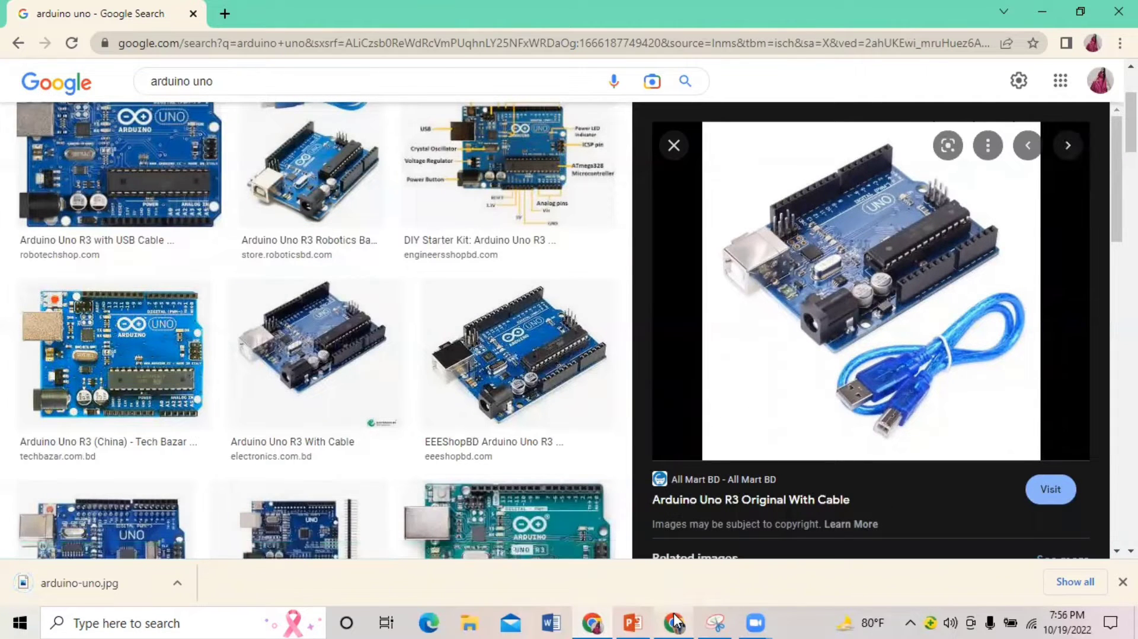
- Switch to the Overleaf project and insert an empty \subsection{} command on line 94 under the Components section
mouse_move(676, 621)
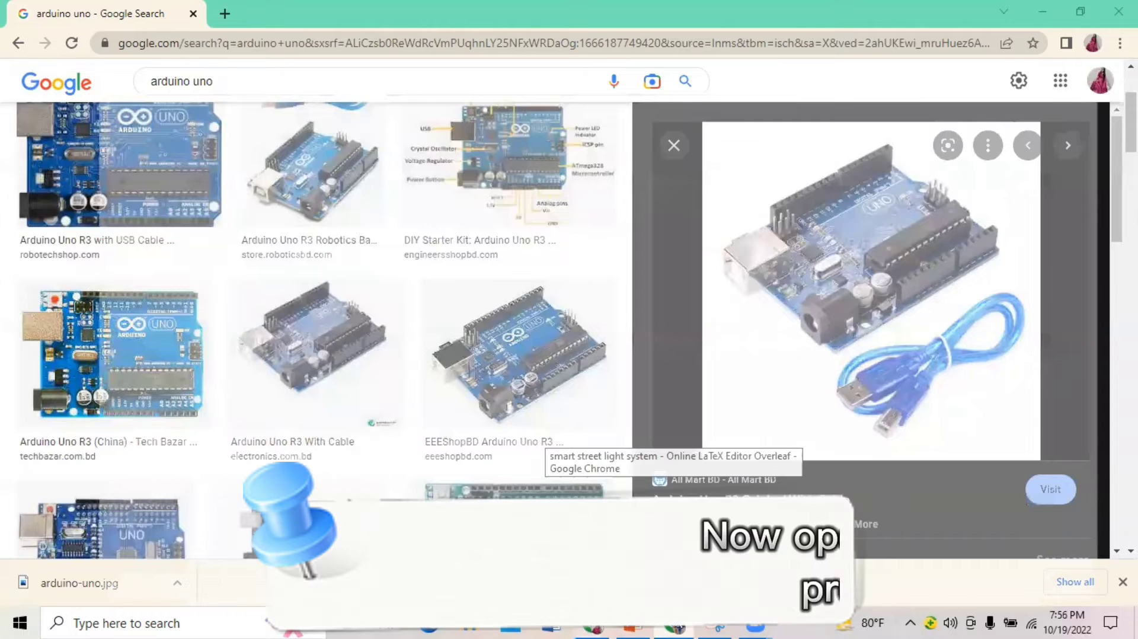
left_click(676, 621)
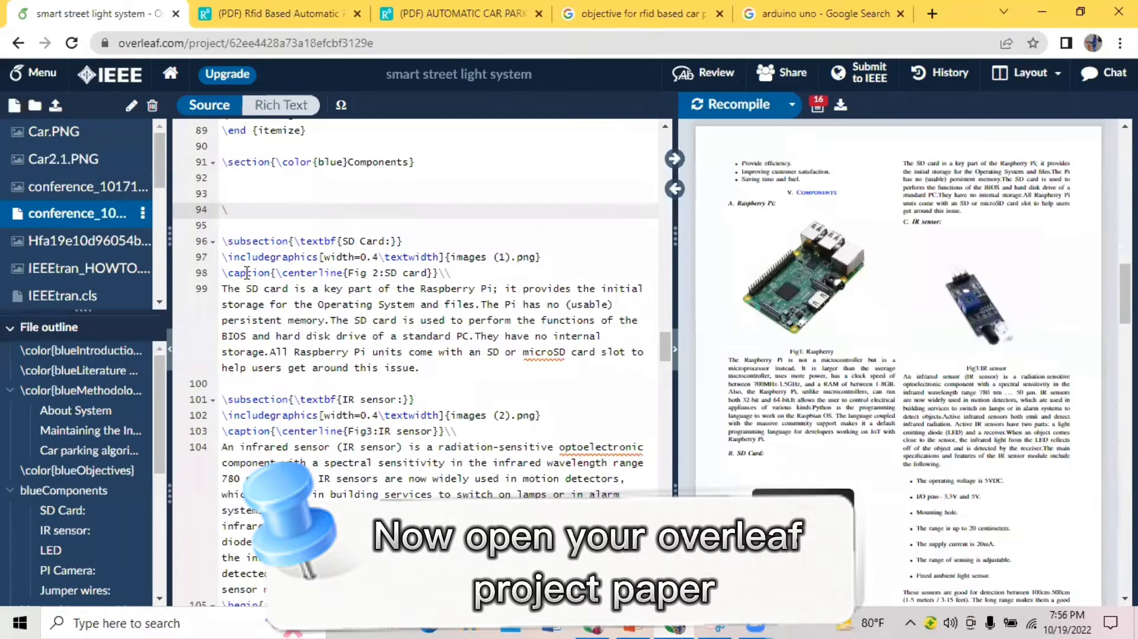
left_click(236, 220)
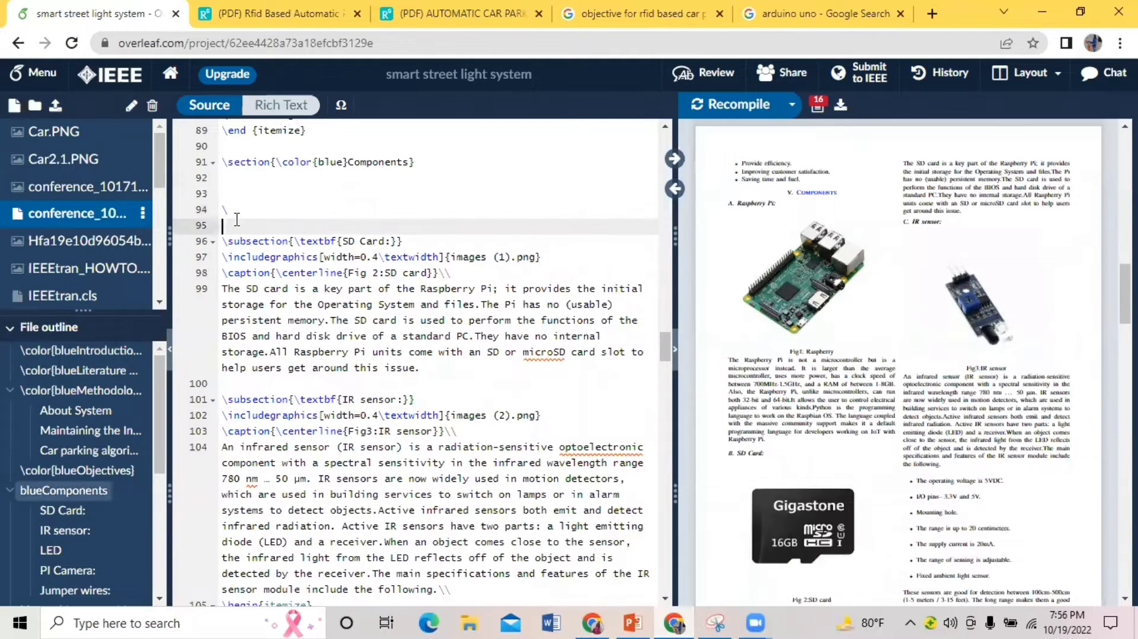
left_click(235, 205)
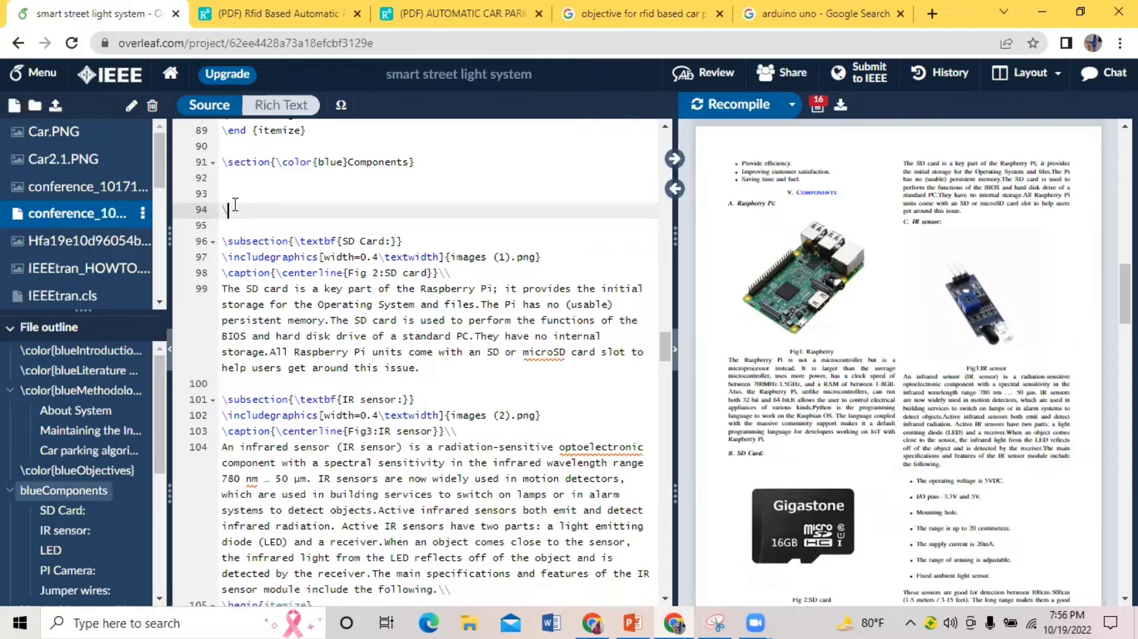
type("sub")
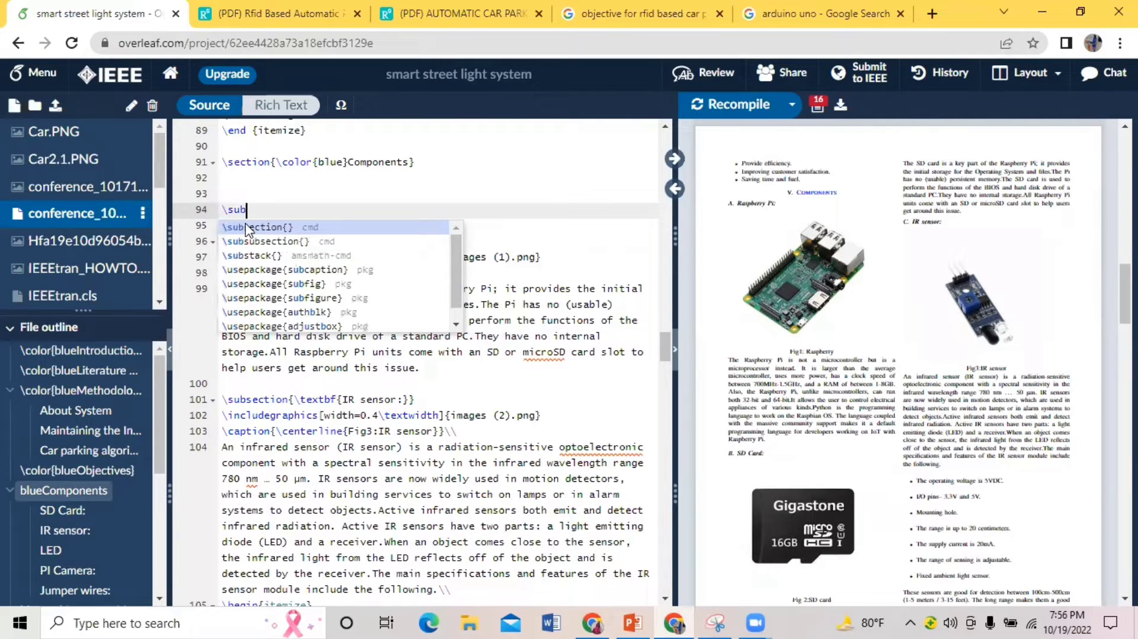
left_click(249, 228)
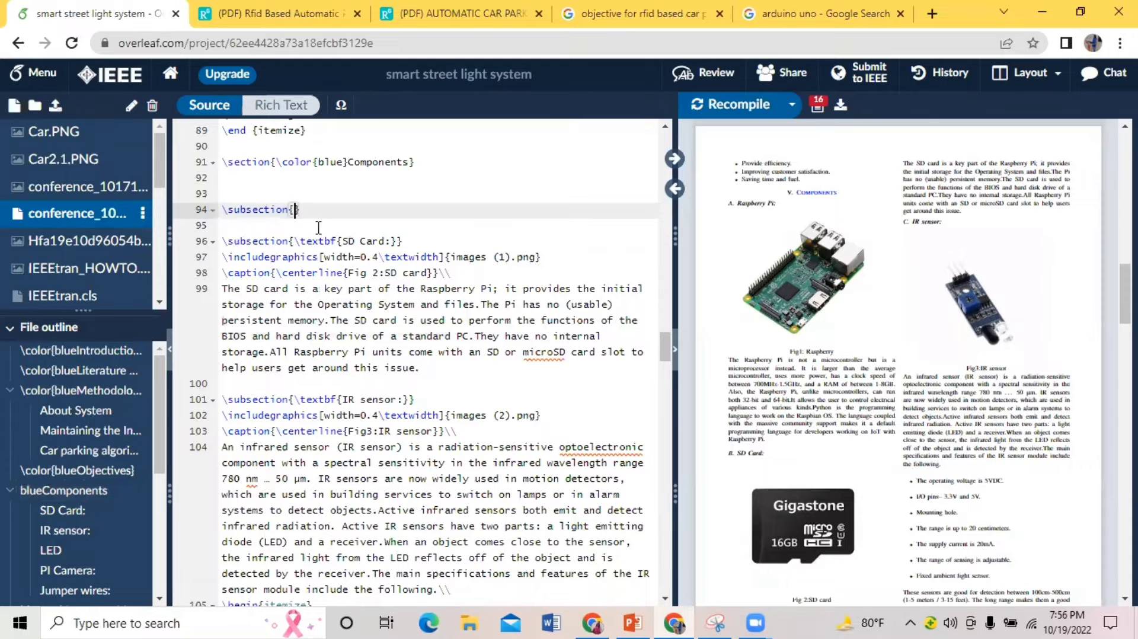
- Give the new subsection the bold title \textbf{Arduino Uno:} and start a new line below it
type("\\")
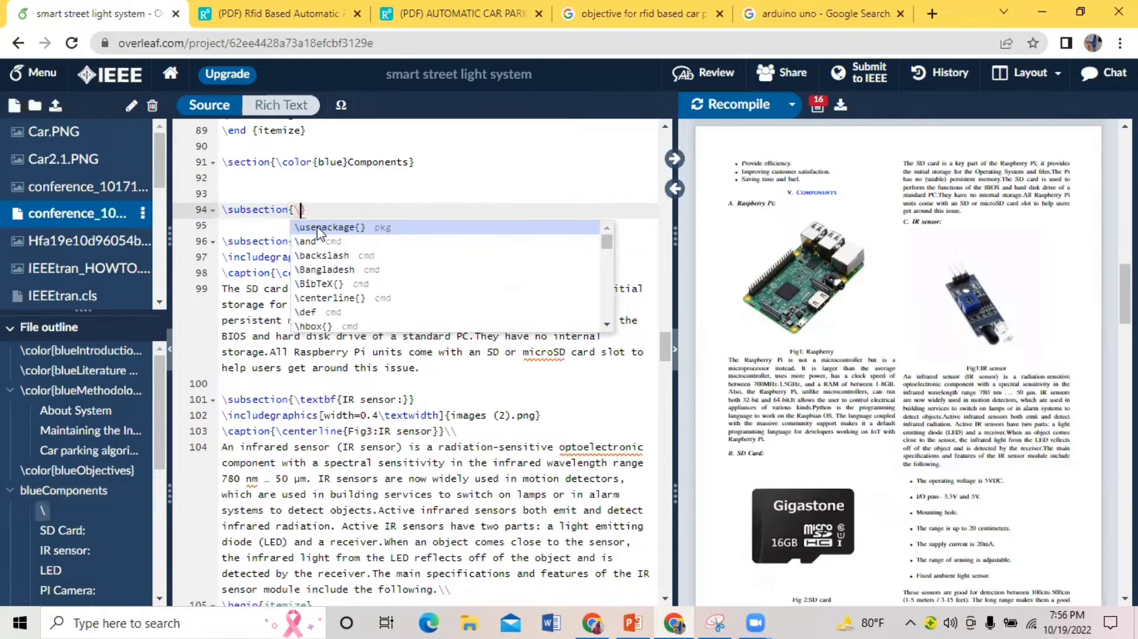
type("text")
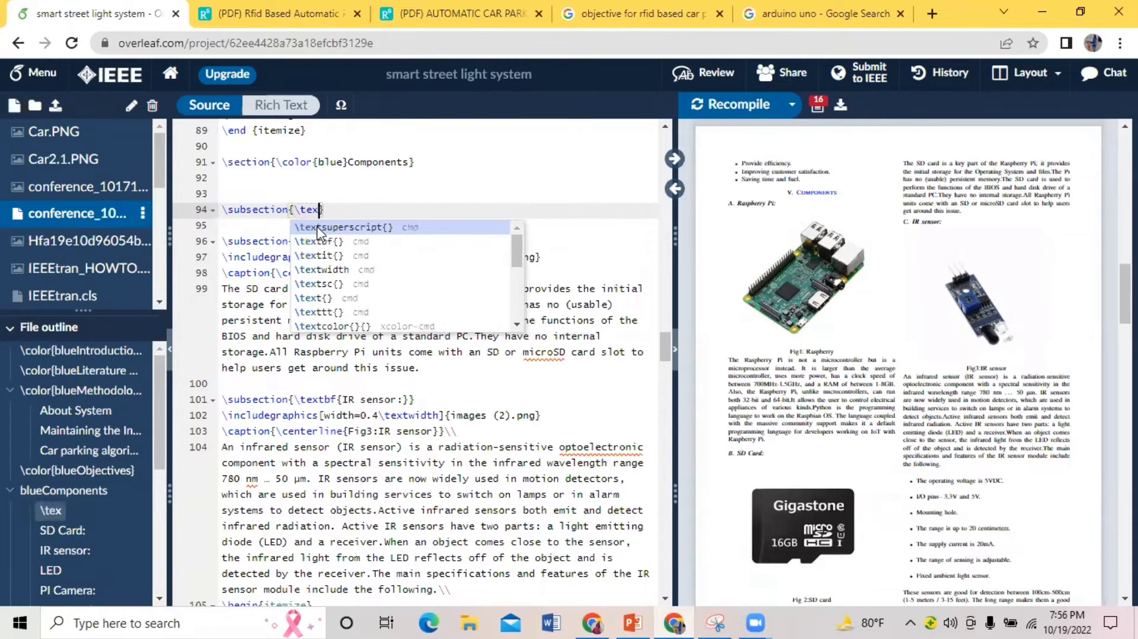
left_click(327, 242)
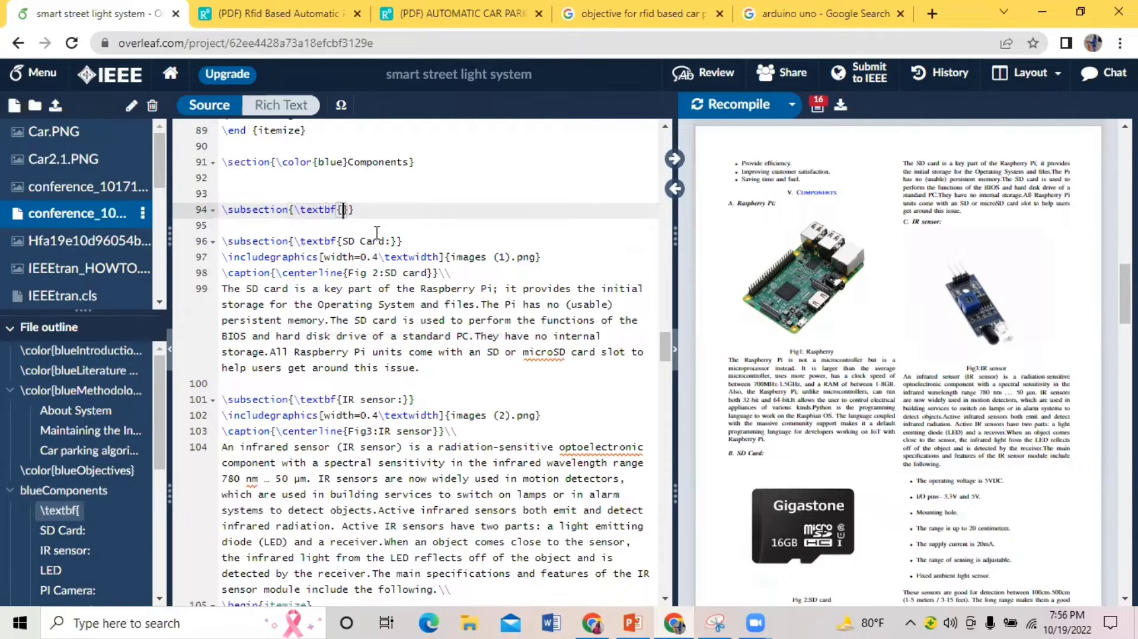
type("Arduino")
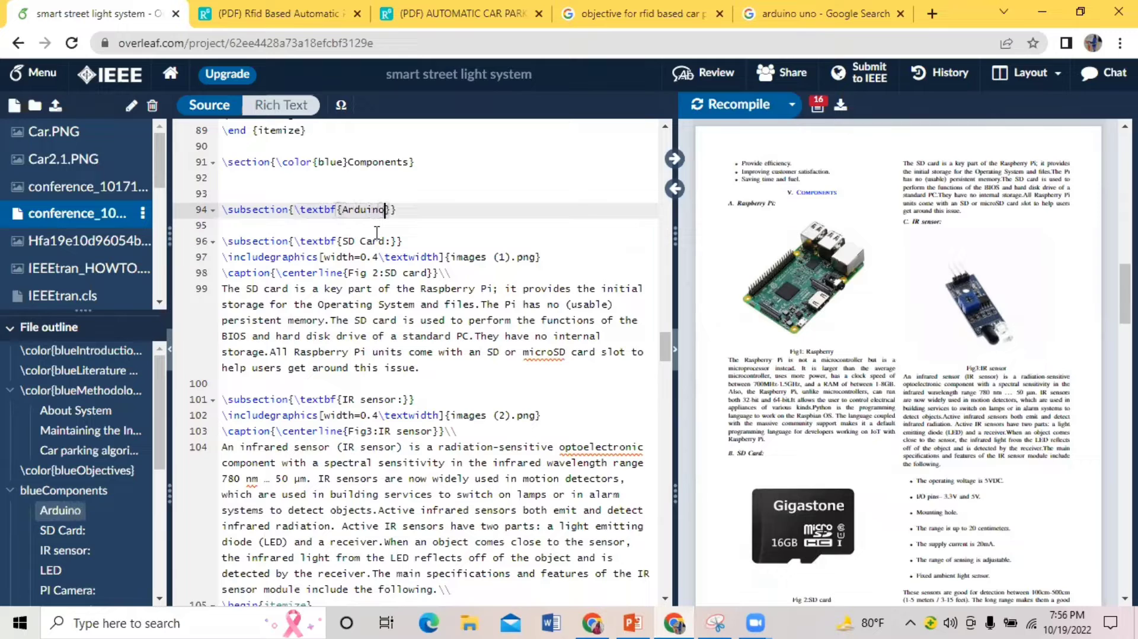
type(" Uno")
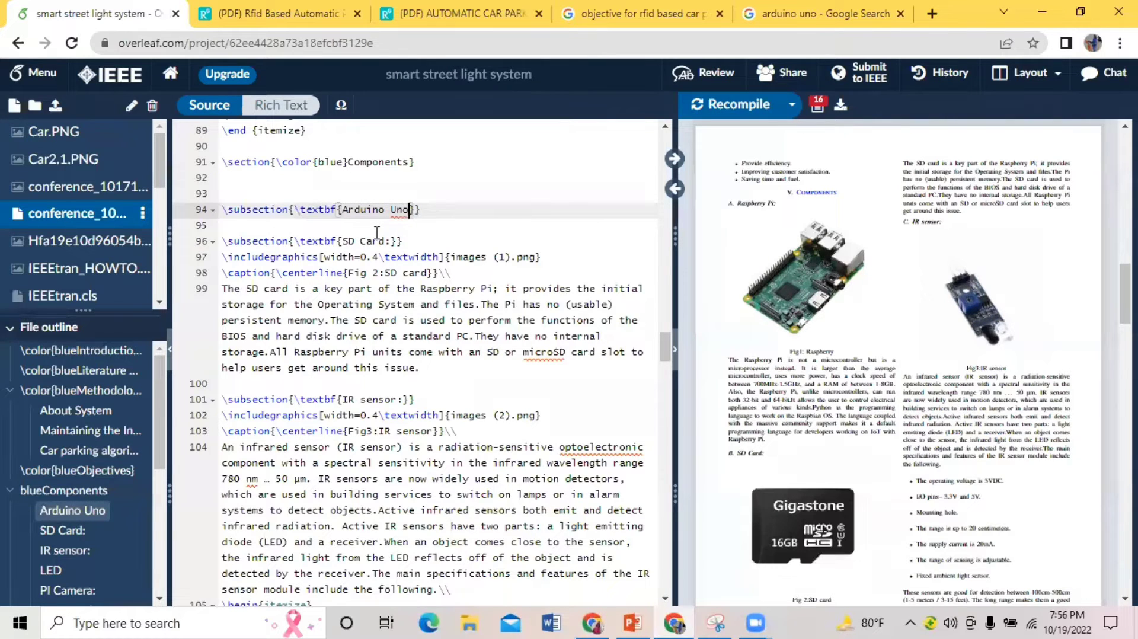
type(":")
key("Return")
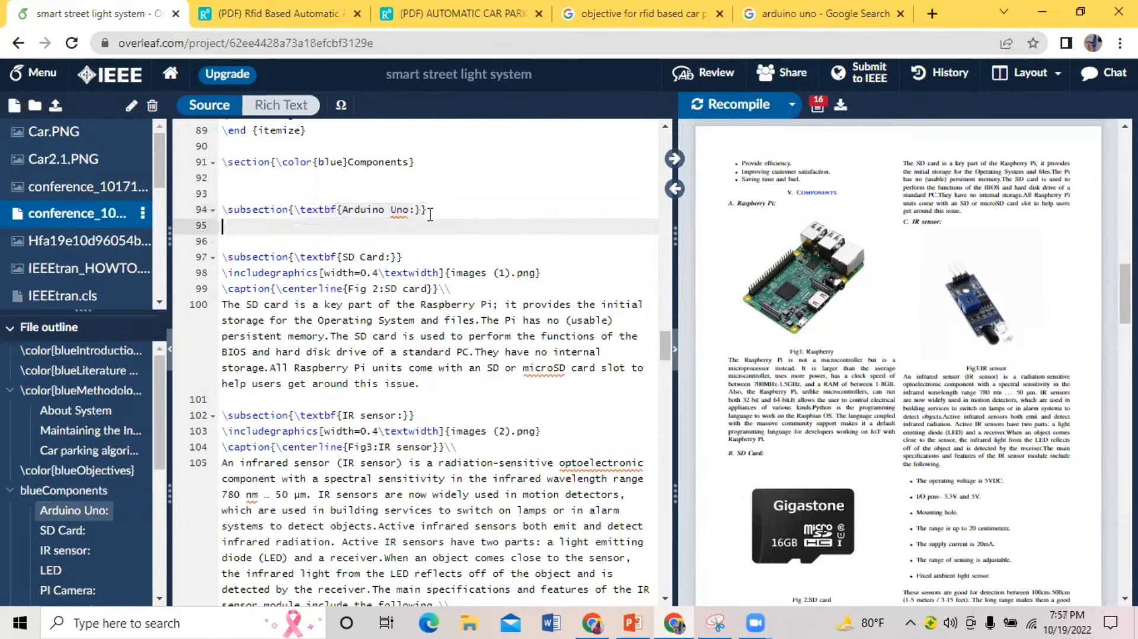
- Add \includegraphics[width=0.4\textwidth]{} below the Arduino Uno subsection heading and place the cursor inside its empty braces
type("\\inclu")
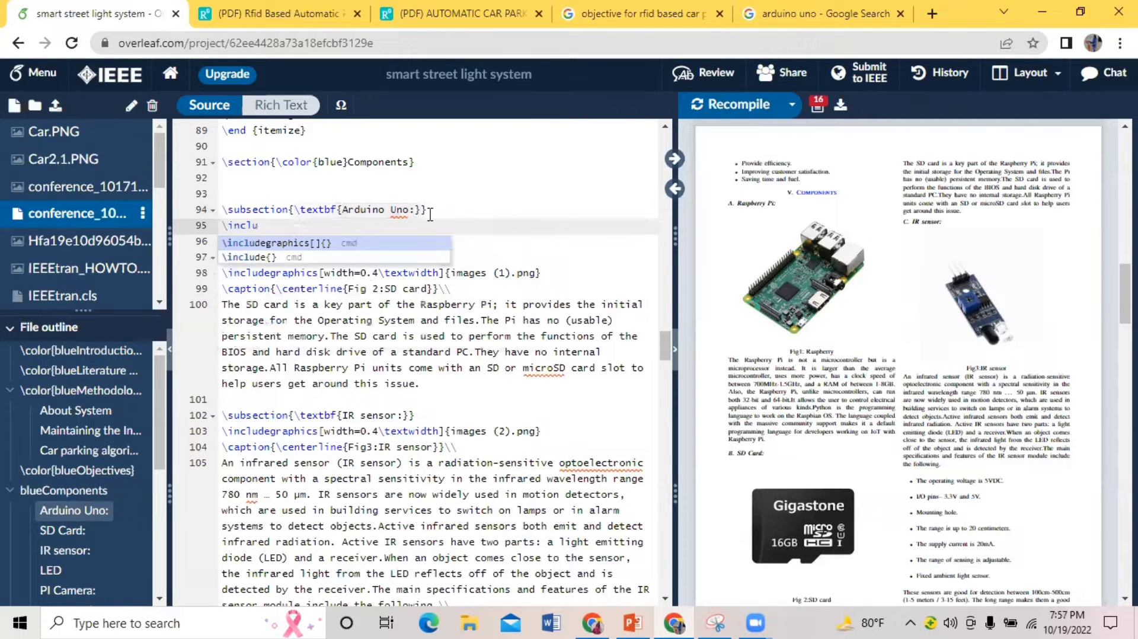
left_click(386, 248)
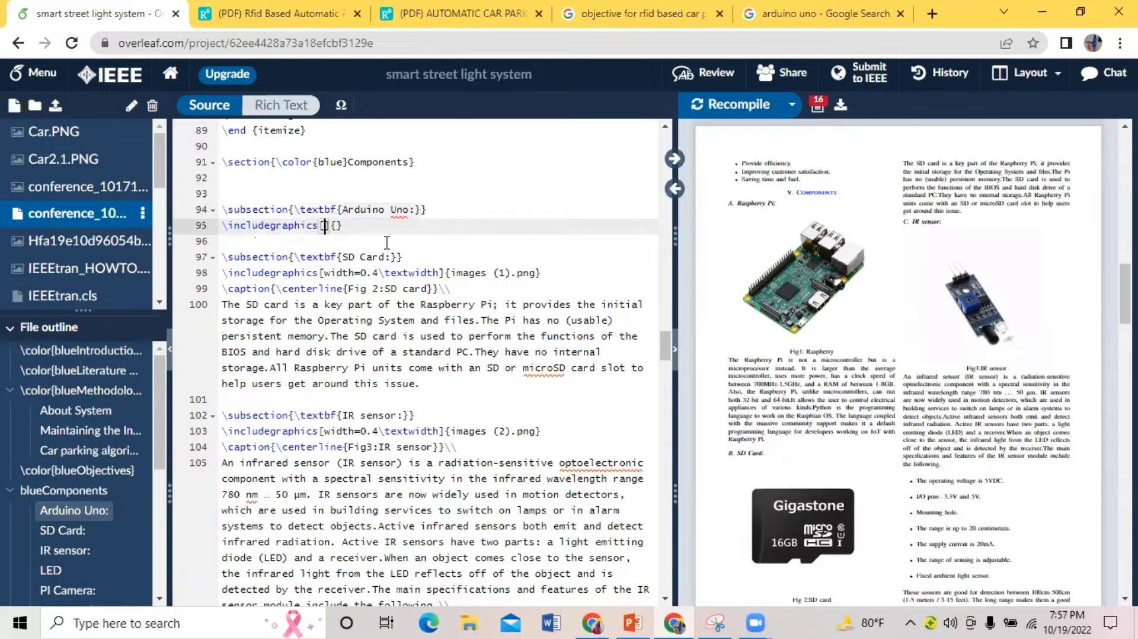
type("width")
type("=")
type("0.")
type("4")
type("\te")
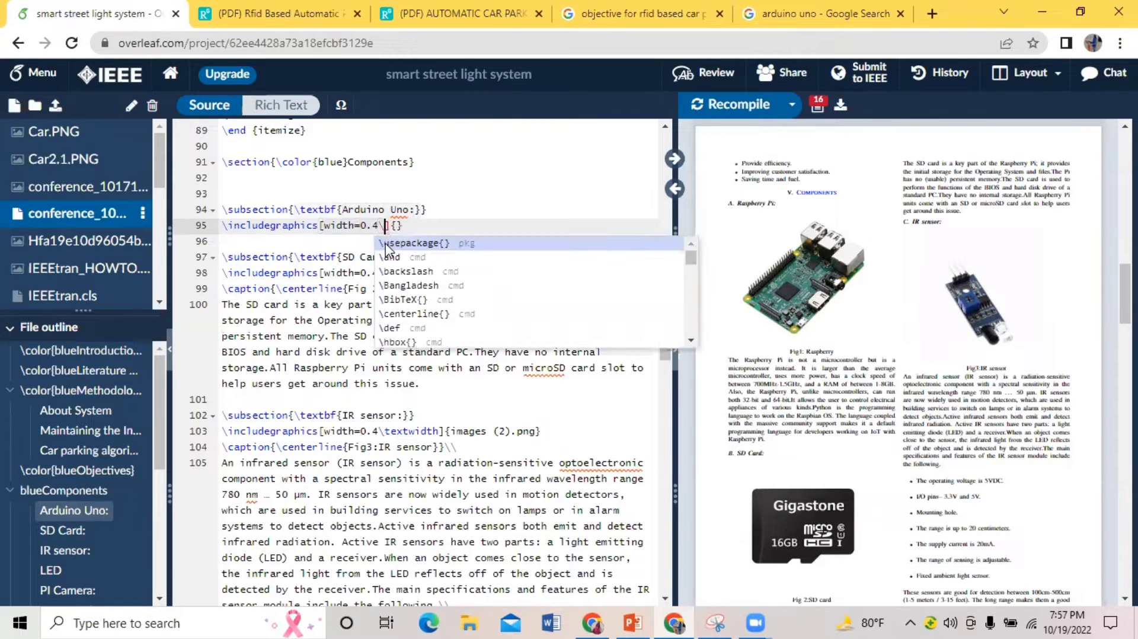
type("xt")
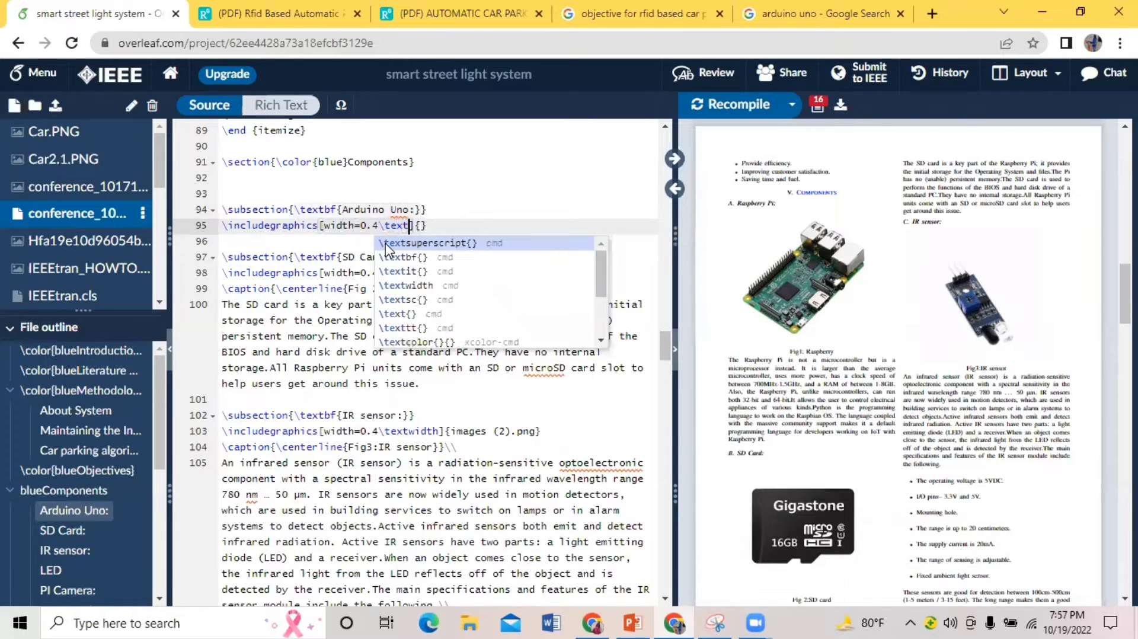
type("width")
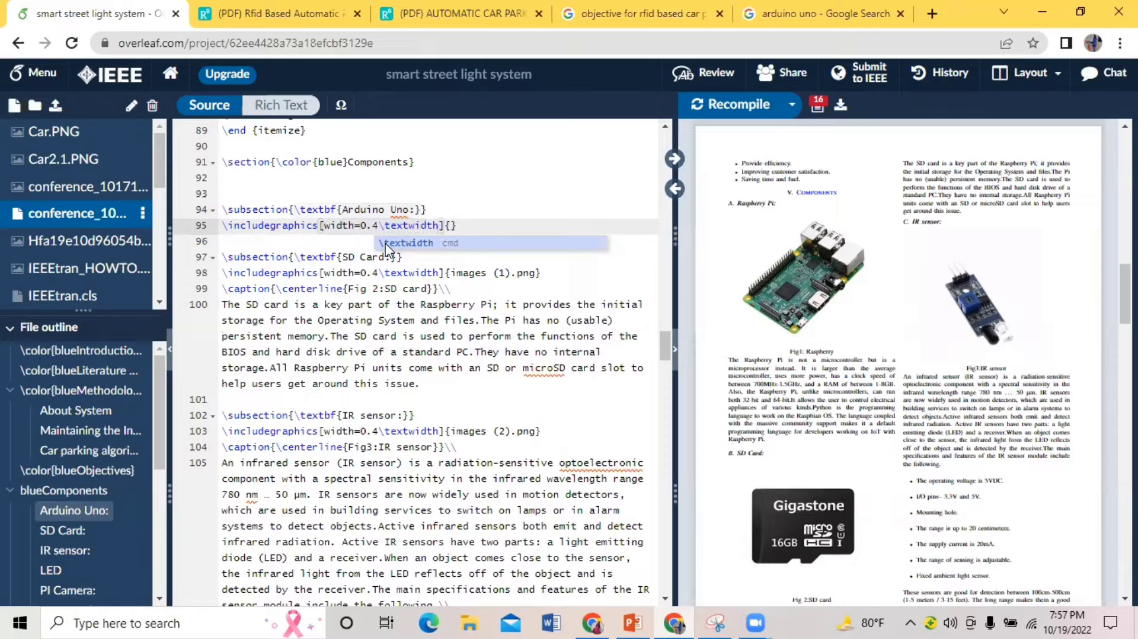
left_click(451, 226)
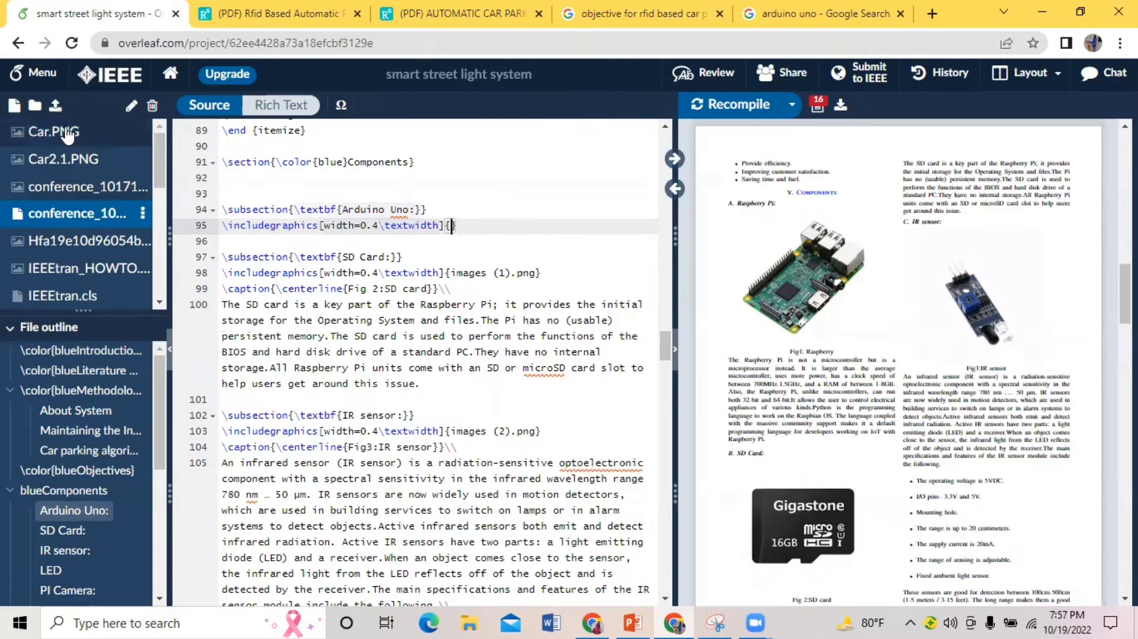
- Upload arduino-uno.jpg from the Wireless folder on the computer to the project files
left_click(55, 105)
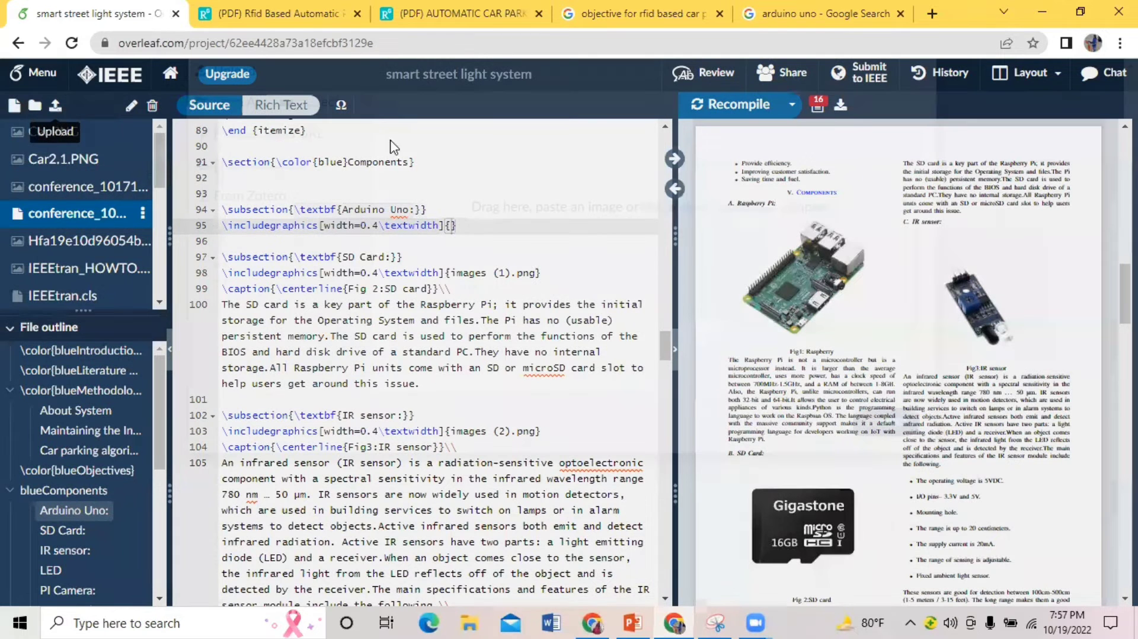
left_click(718, 317)
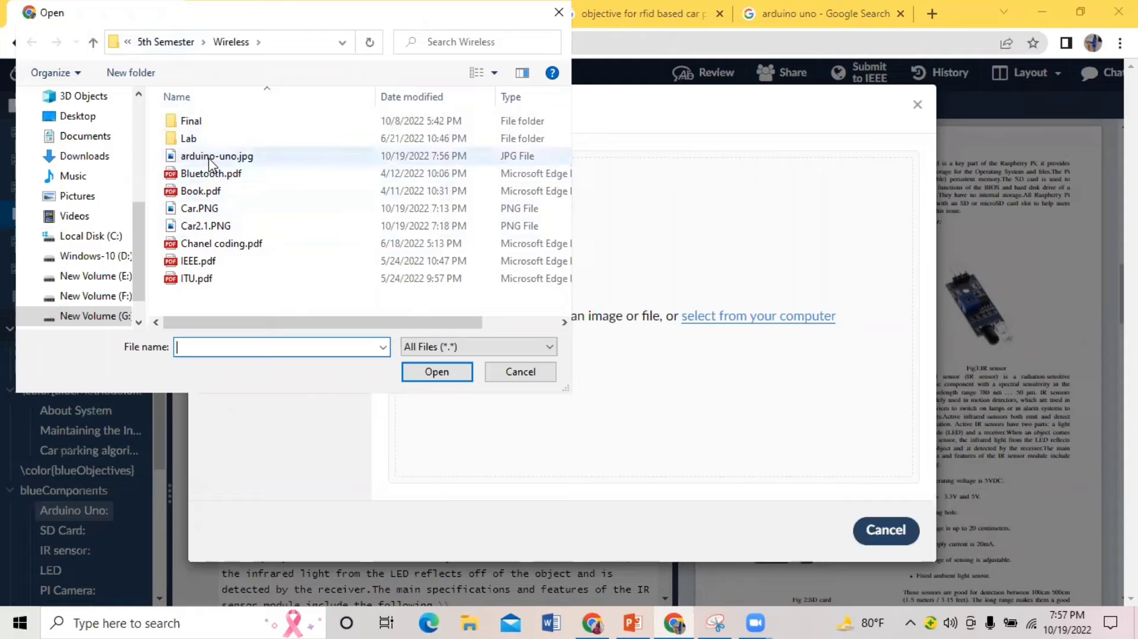
left_click(191, 159)
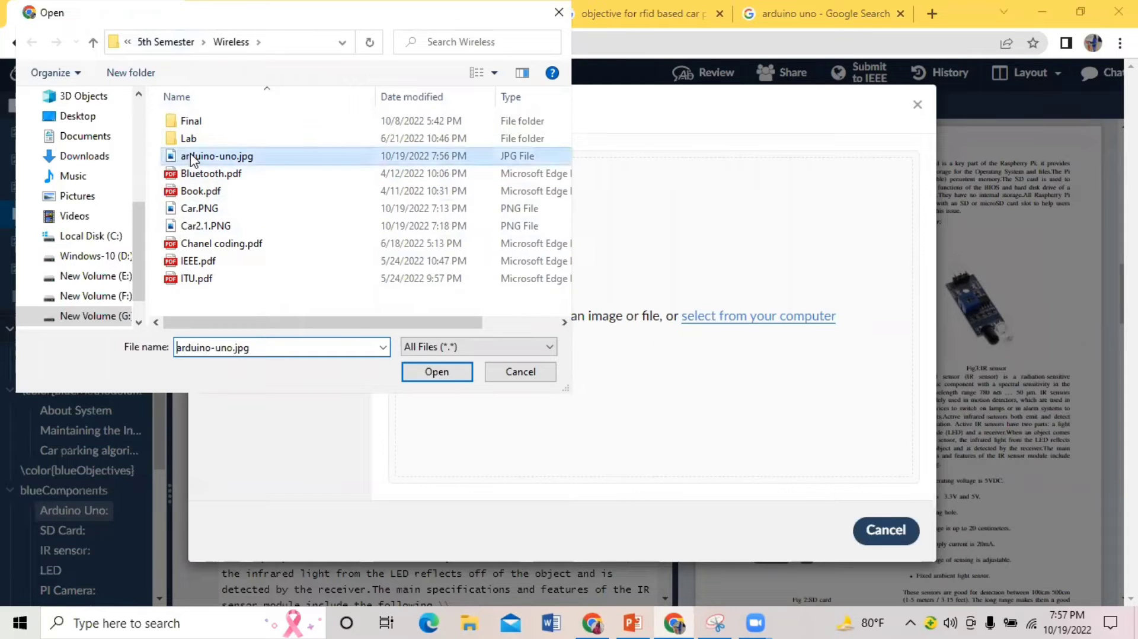
left_click(453, 373)
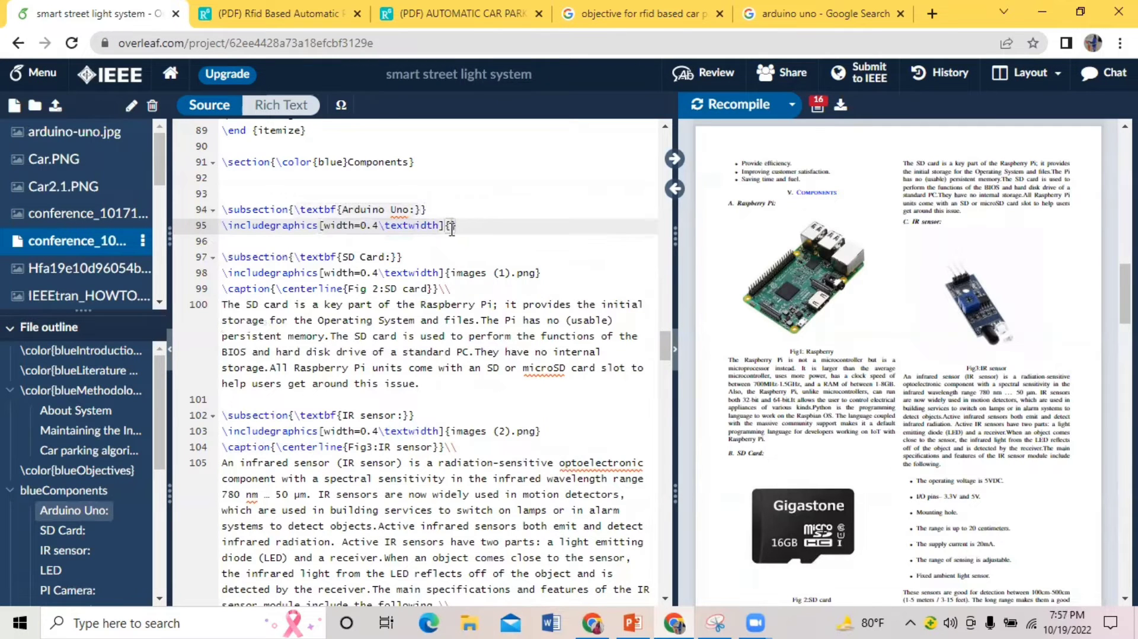
- Enter arduino-uno.jpg as the file name in the \includegraphics braces on line 95
type("a")
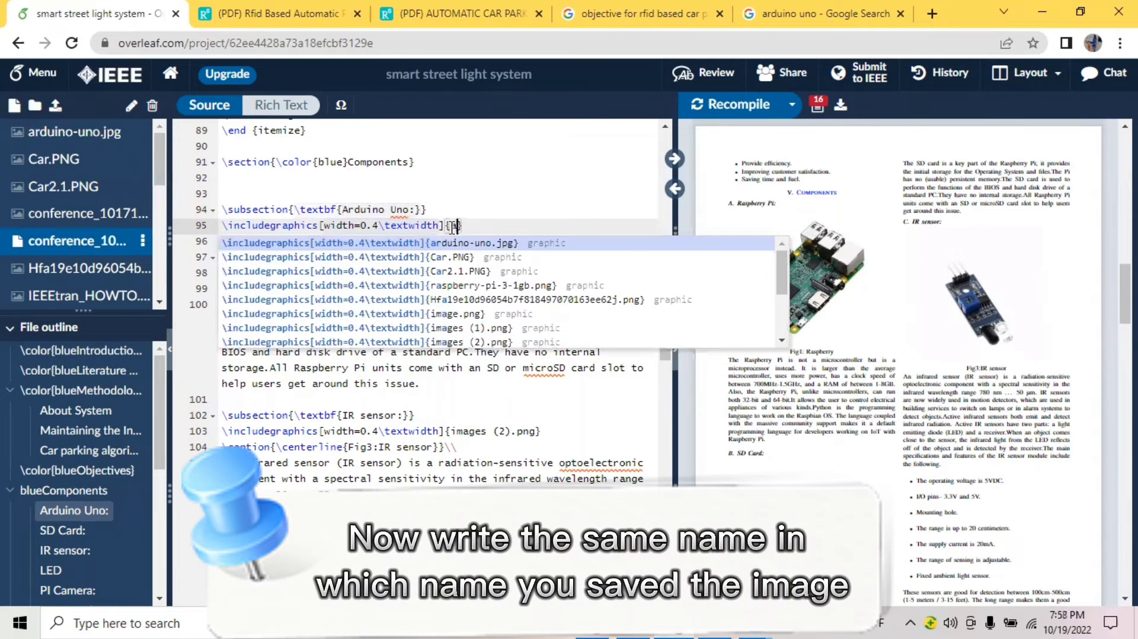
type("rduino")
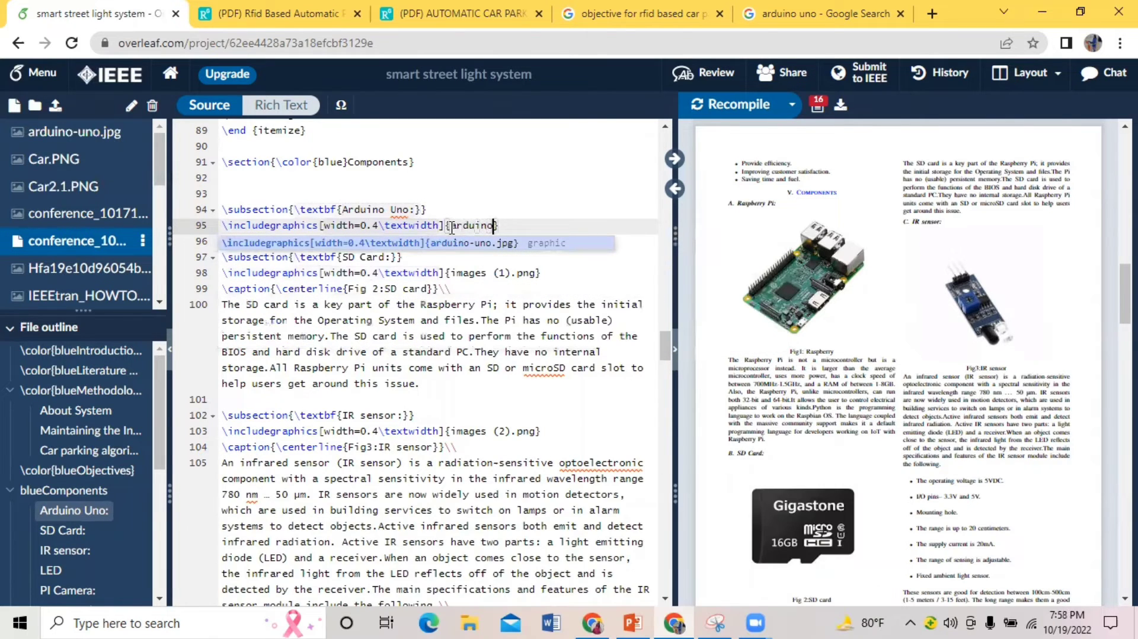
type("-uno.jpg")
left_click(553, 225)
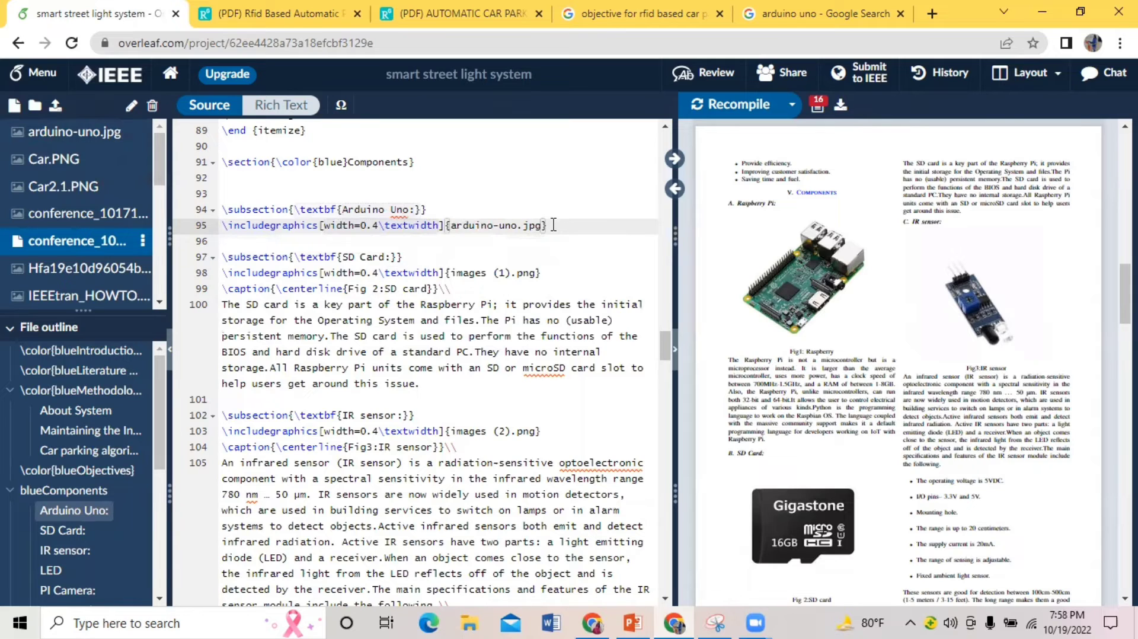
- Add \caption{\centerline{}} on a new line below the Arduino Uno \includegraphics command
key("Return")
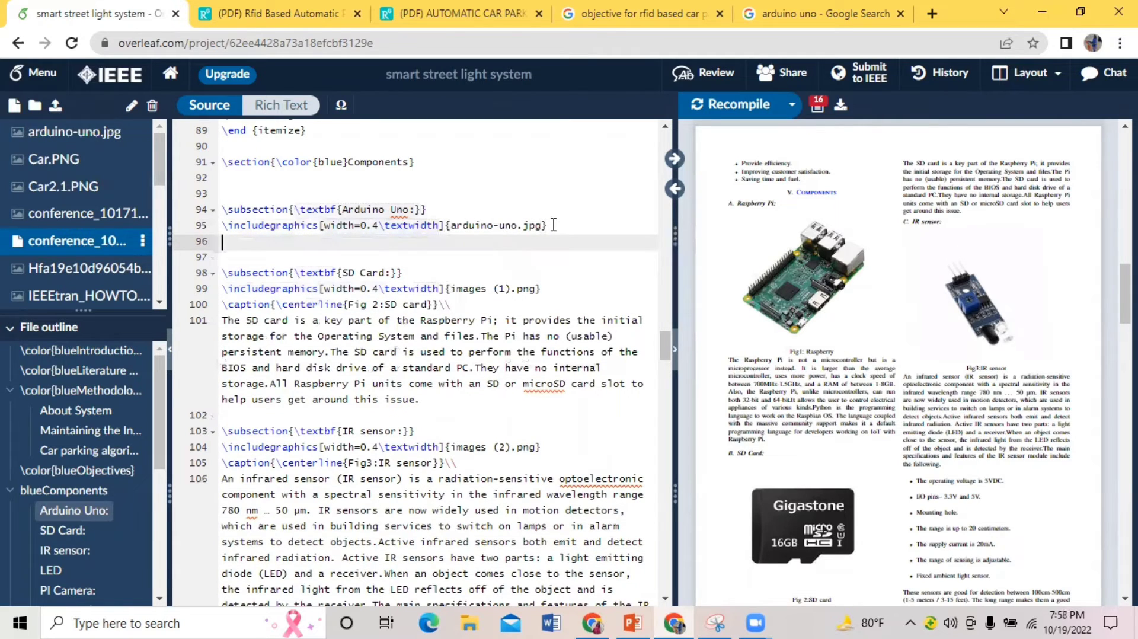
type("\\cap")
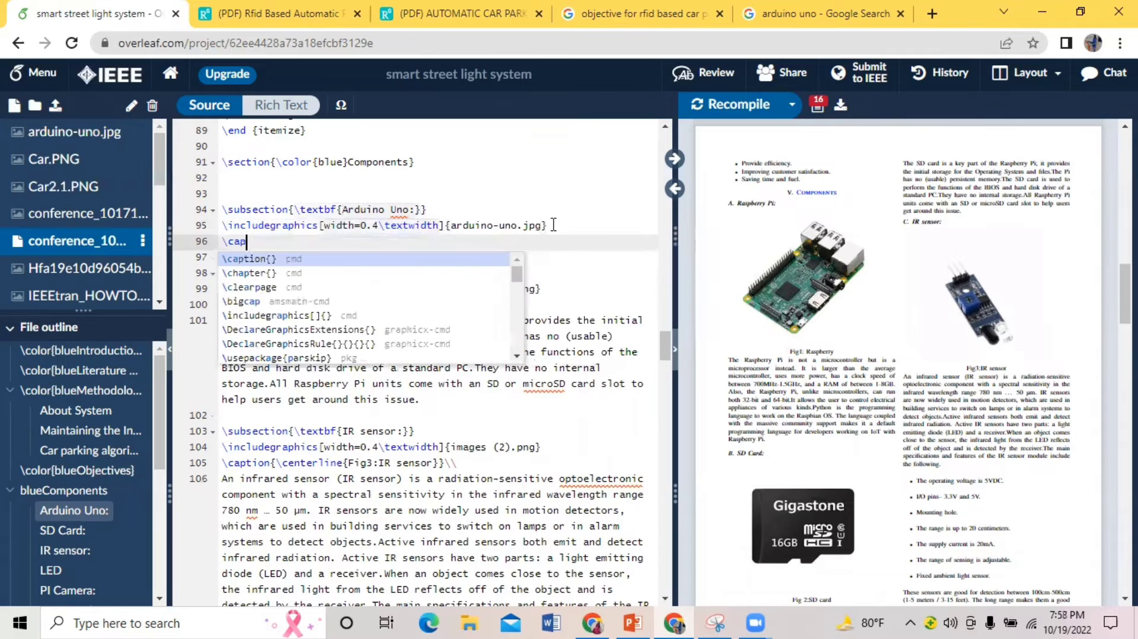
type("tio")
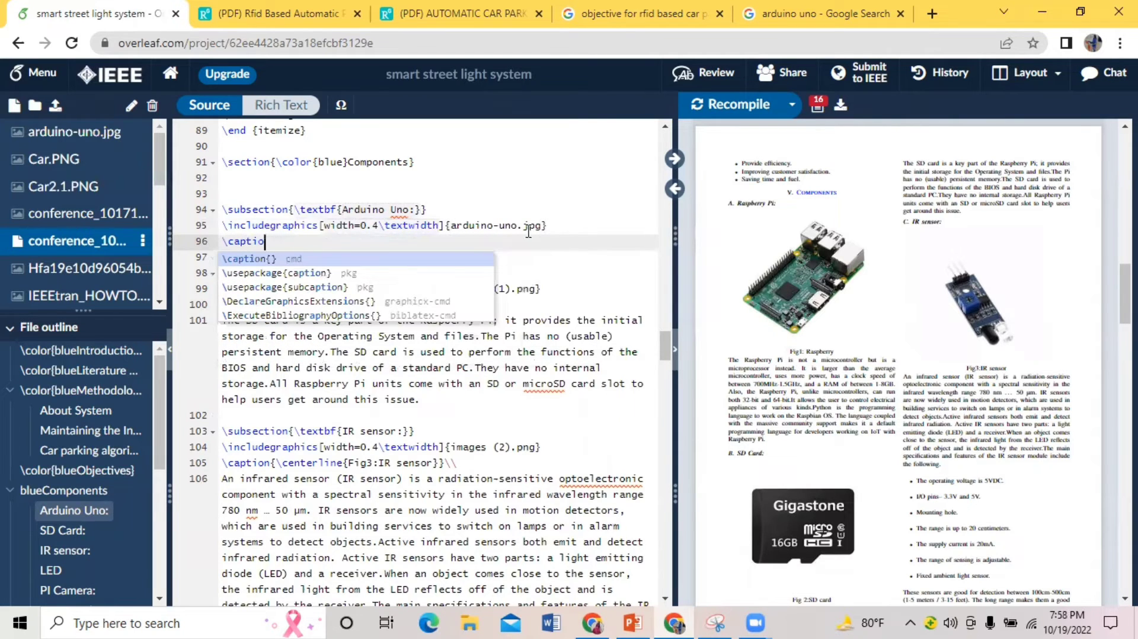
left_click(453, 256)
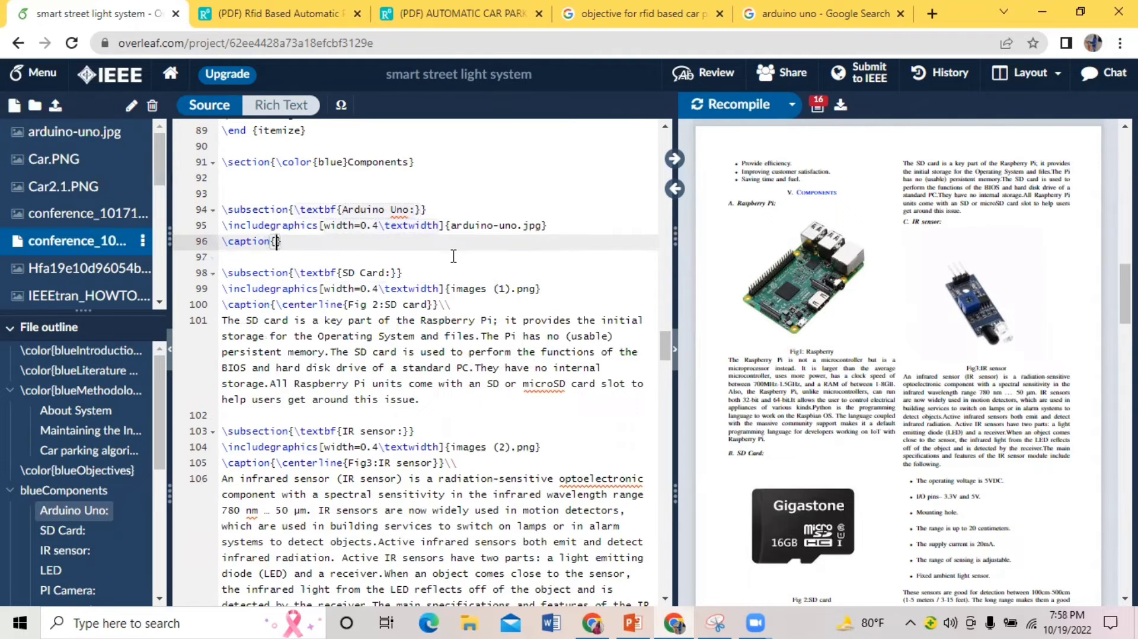
type("\\ce")
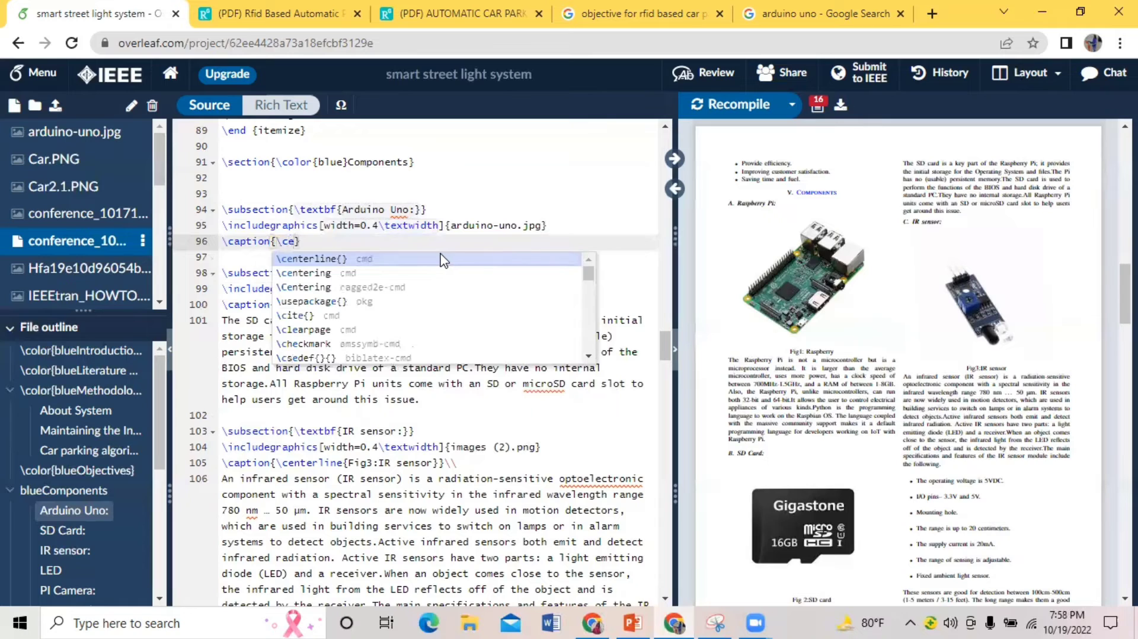
left_click(444, 259)
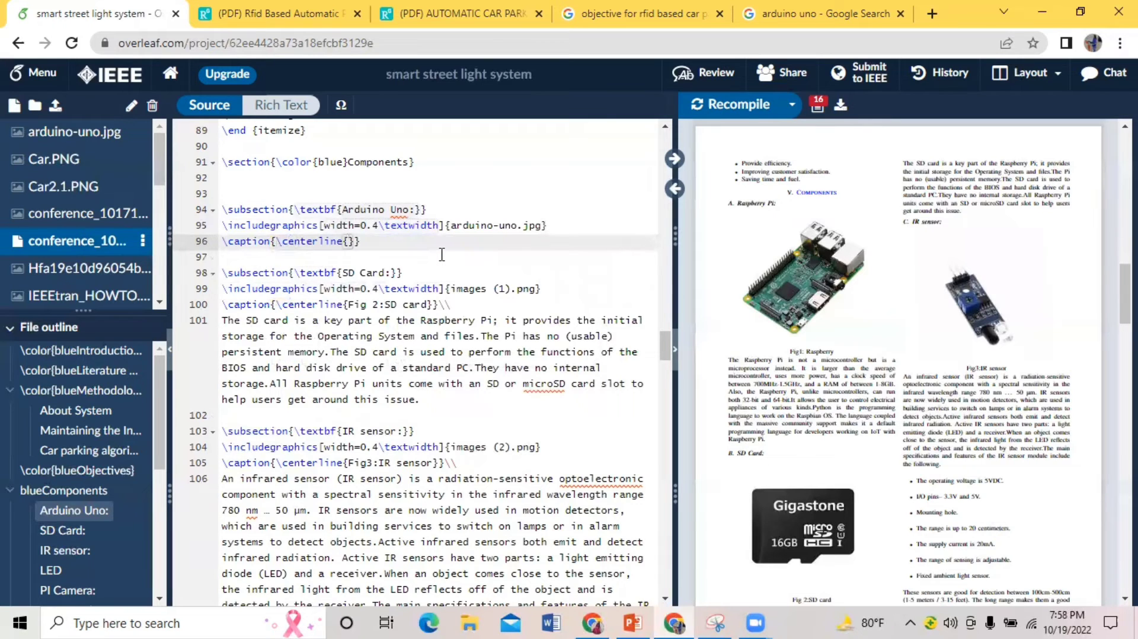
- Fill in the centred caption with "fig2: Arduino UNO" and recompile the PDF
type("fig")
type("2")
type(":")
type(" Ardu")
type("ino U")
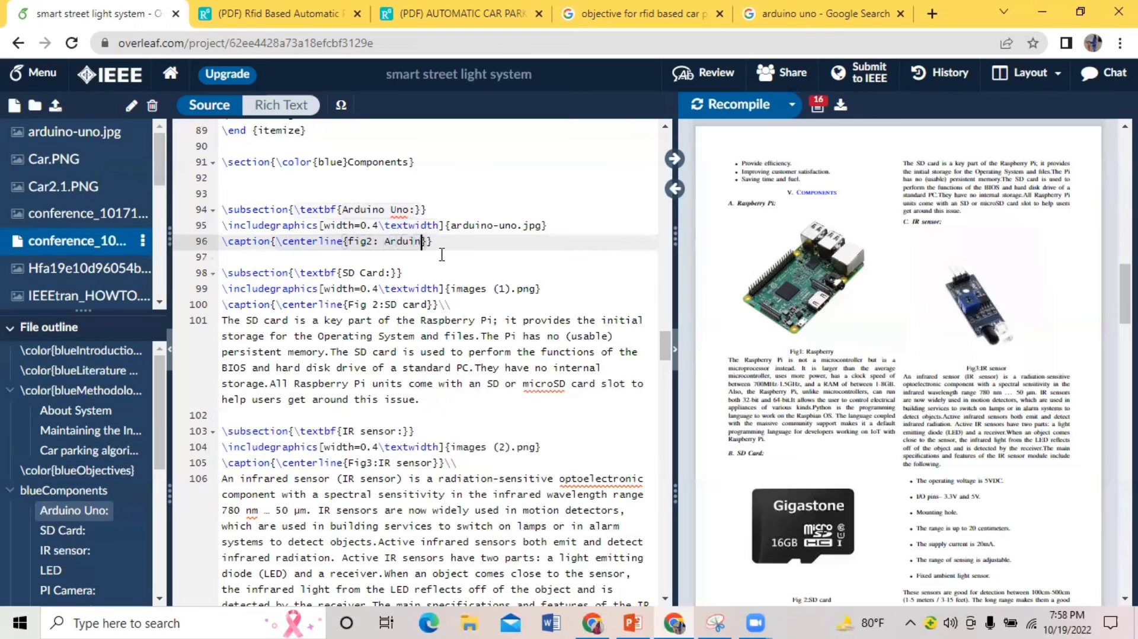
type("no")
key("BackSpace")
key("BackSpace")
type("NO")
left_click(695, 118)
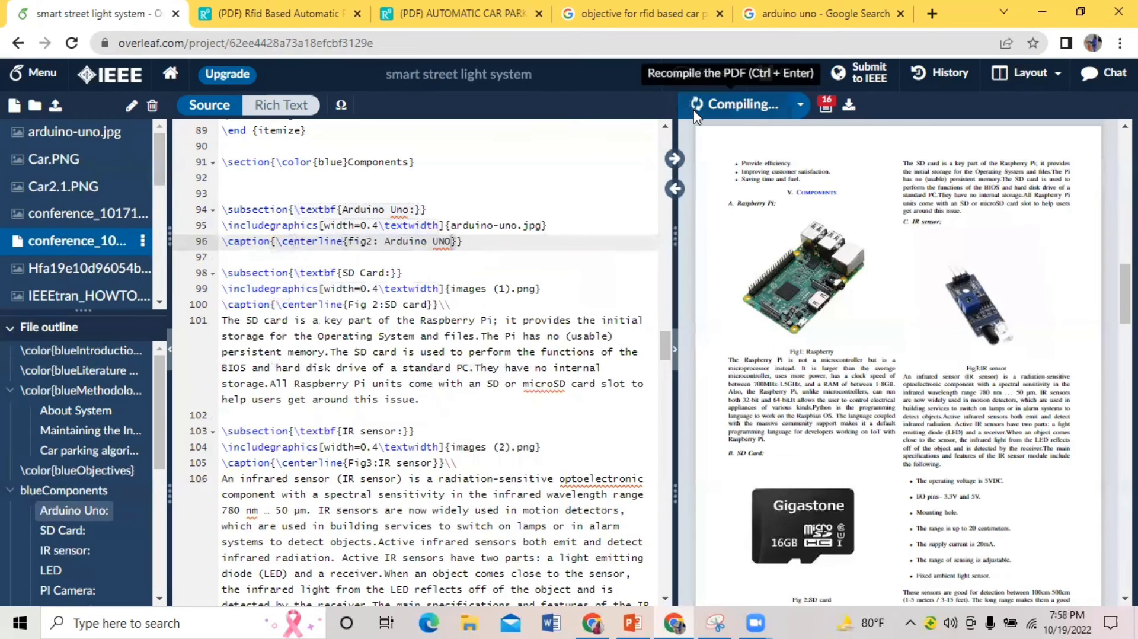